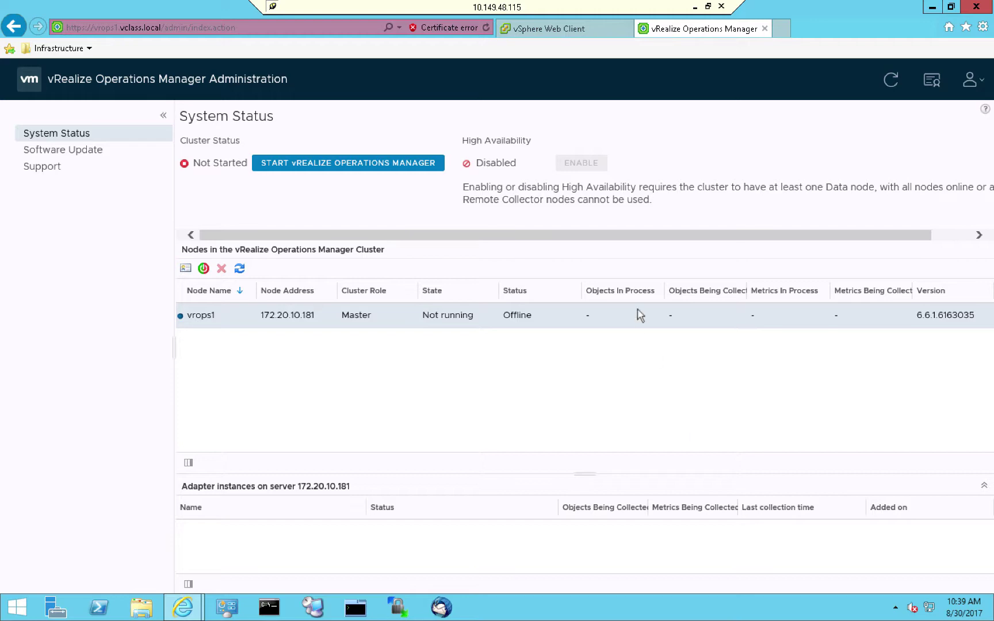
Start an OVF deployment on SA Datacenter from the local vRealize Operations Manager appliance OVA
left_click(525, 35)
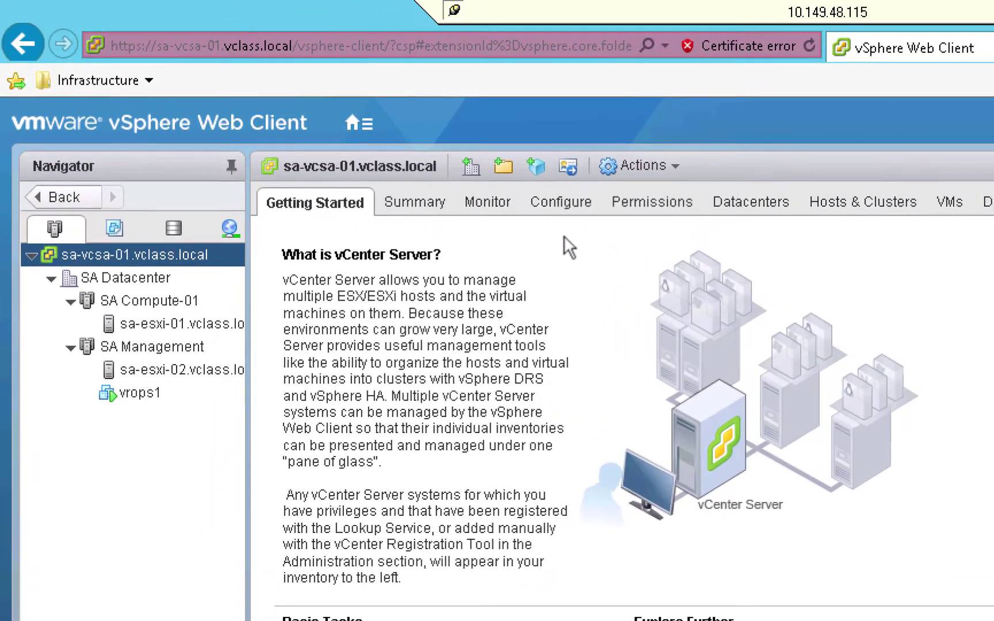
right_click(132, 284)
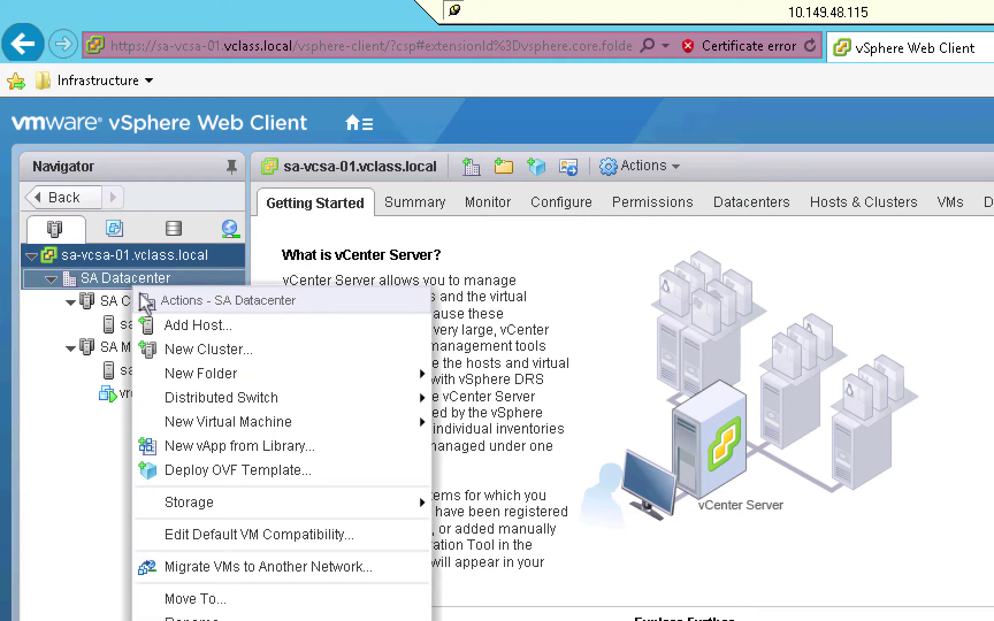
left_click(214, 469)
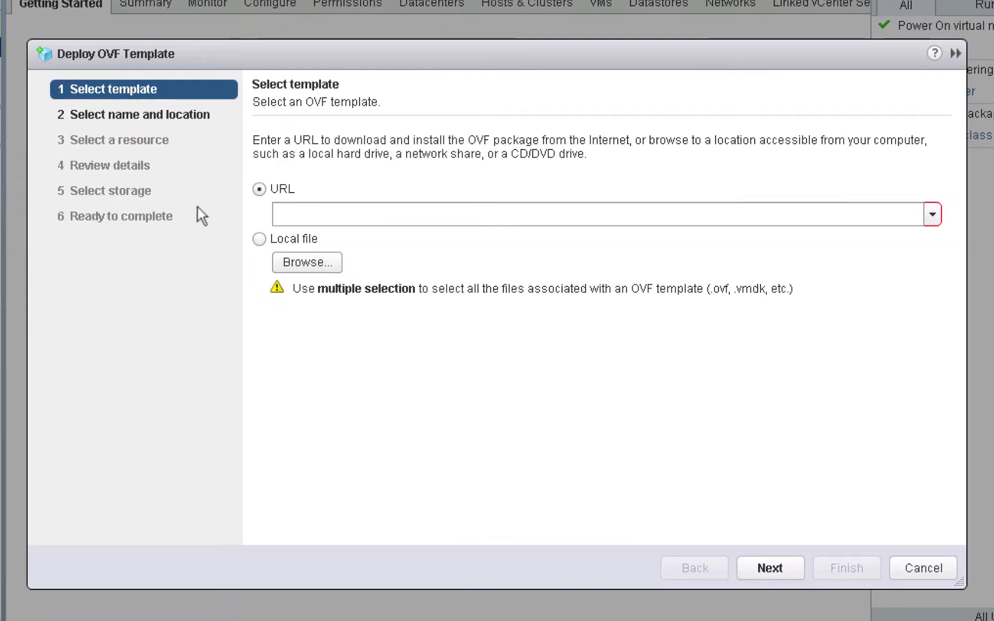
left_click(270, 243)
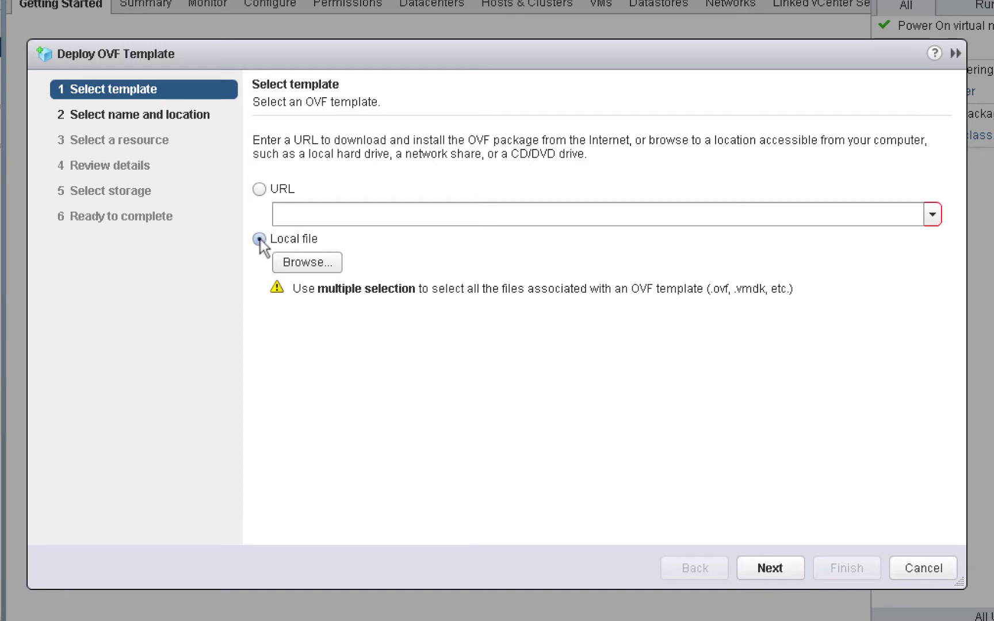
left_click(305, 265)
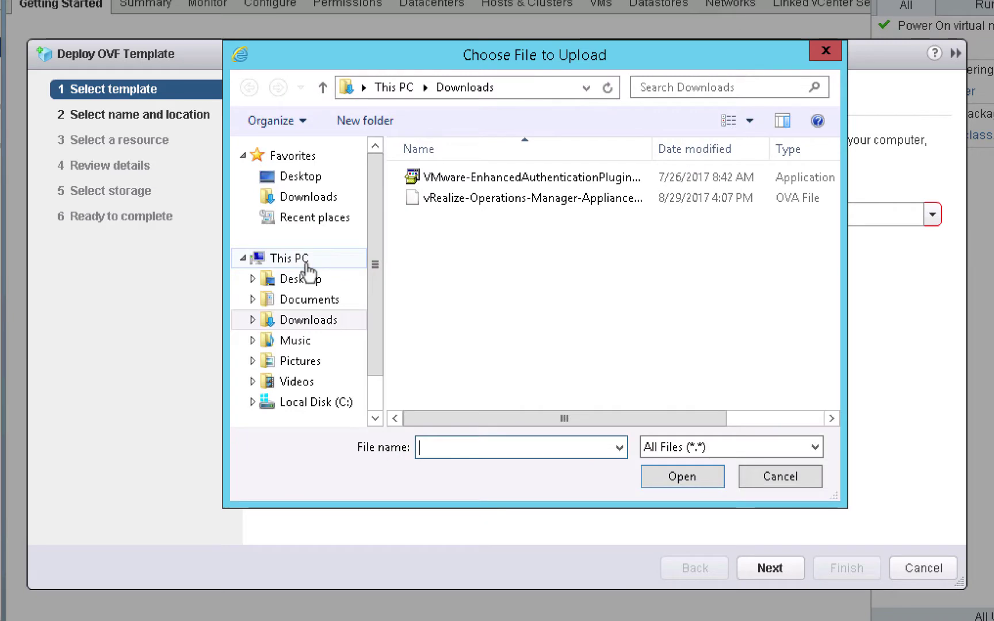
left_click(444, 199)
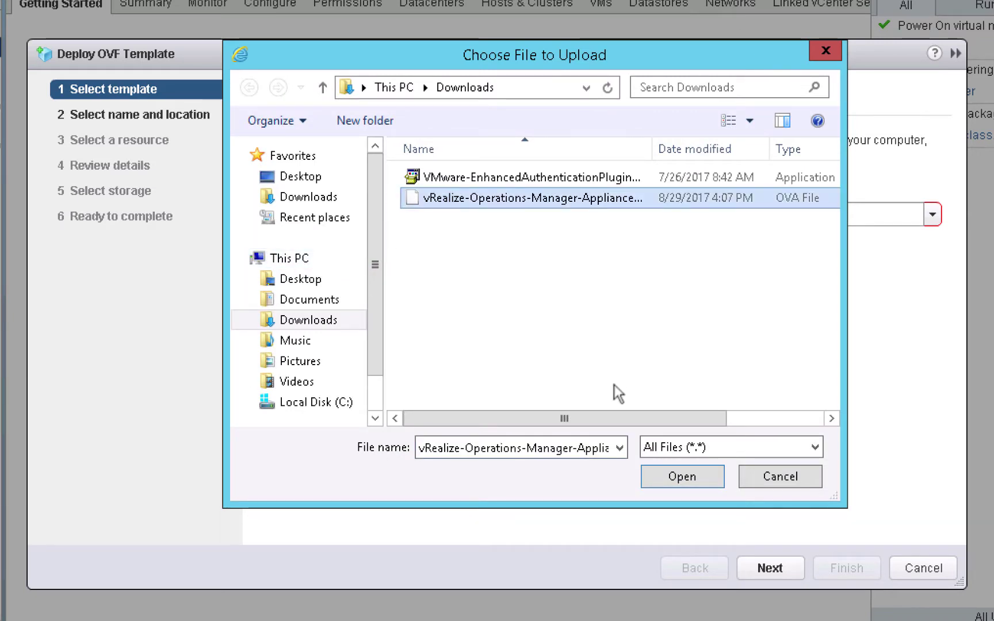
left_click(664, 479)
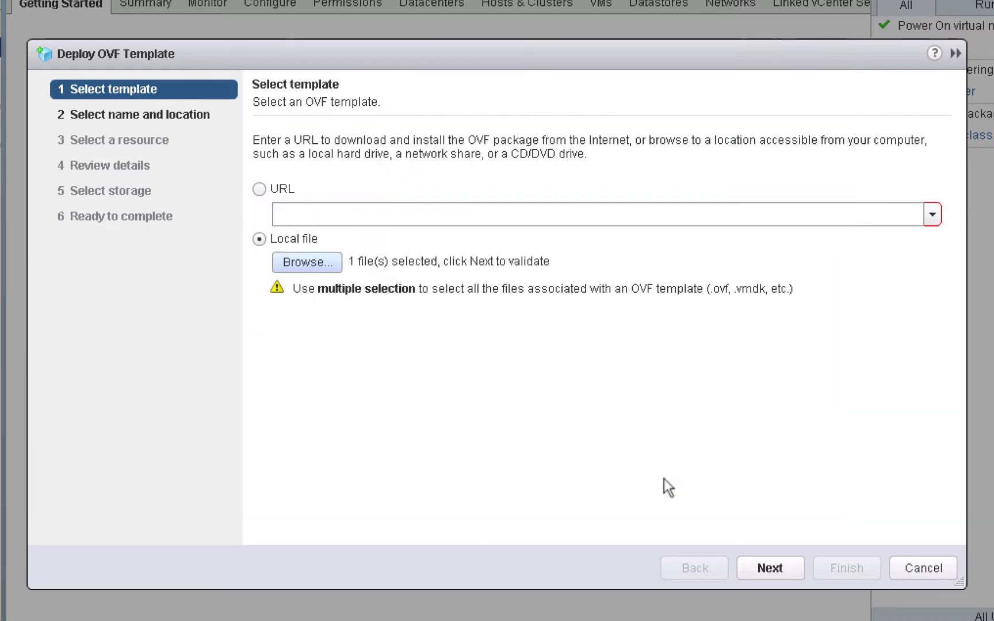
left_click(778, 562)
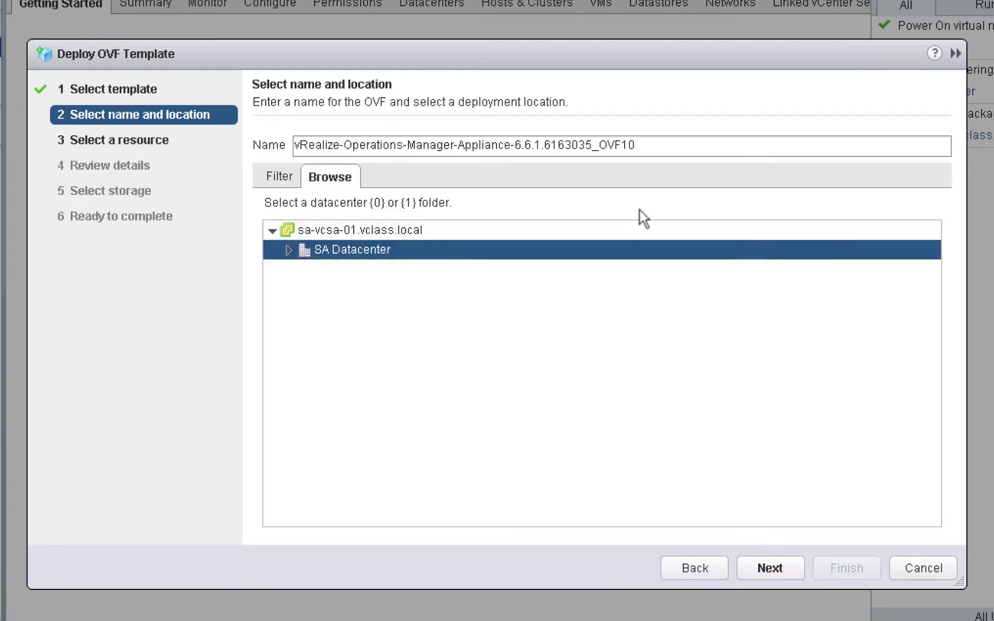
Name the virtual machine vrops2 and place it in SA Datacenter
left_click_drag(634, 146, 191, 140)
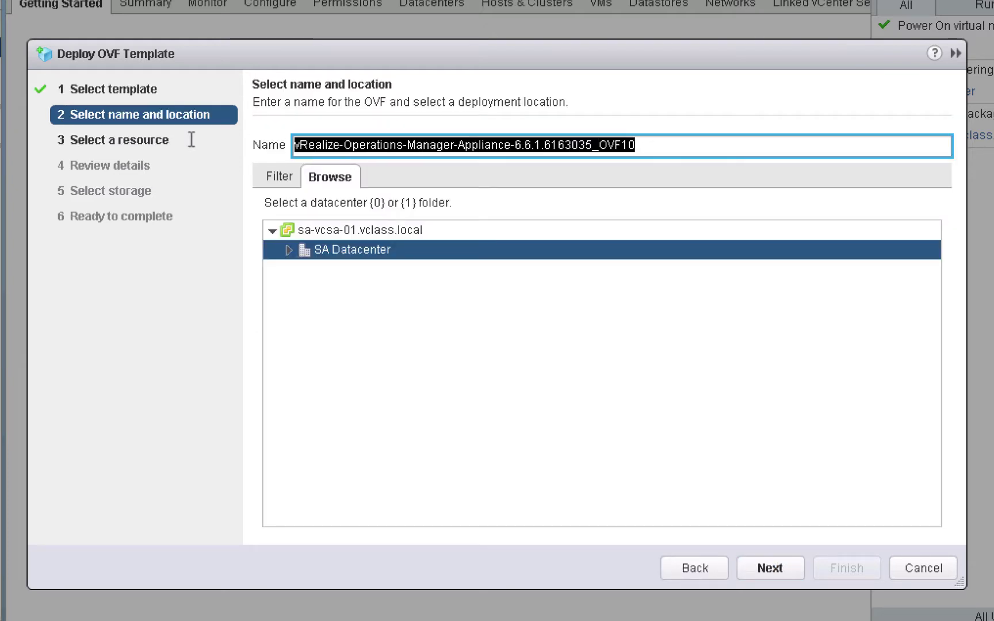
type("vrops")
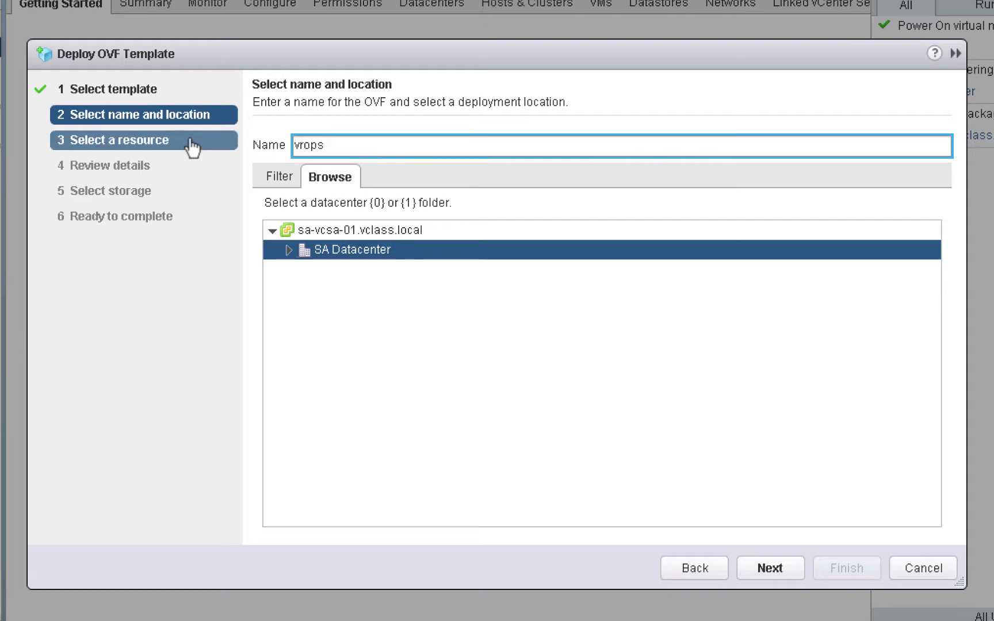
type("2")
key("Tab")
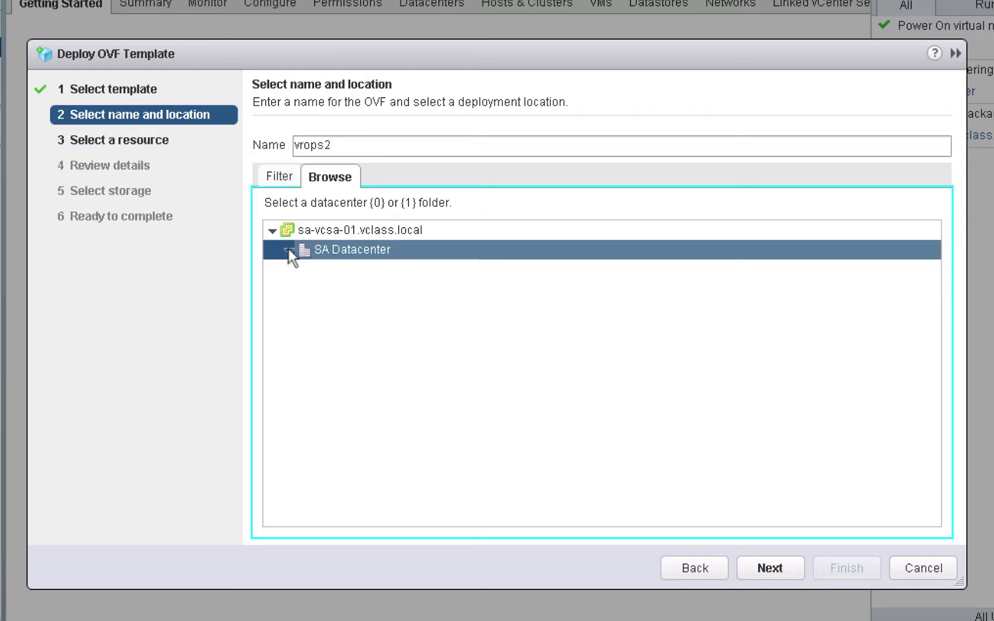
left_click(289, 250)
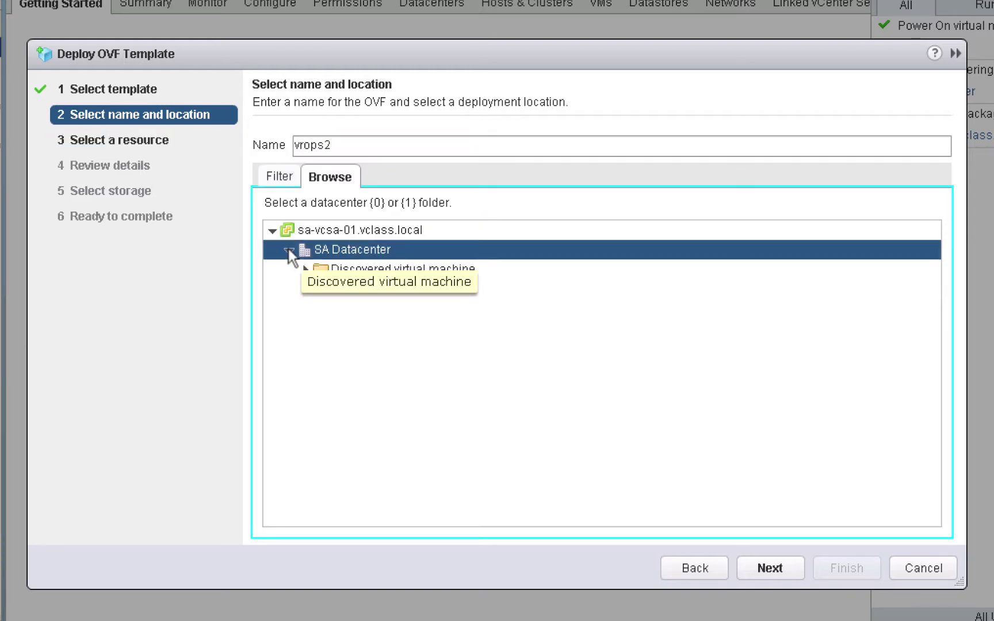
left_click(327, 248)
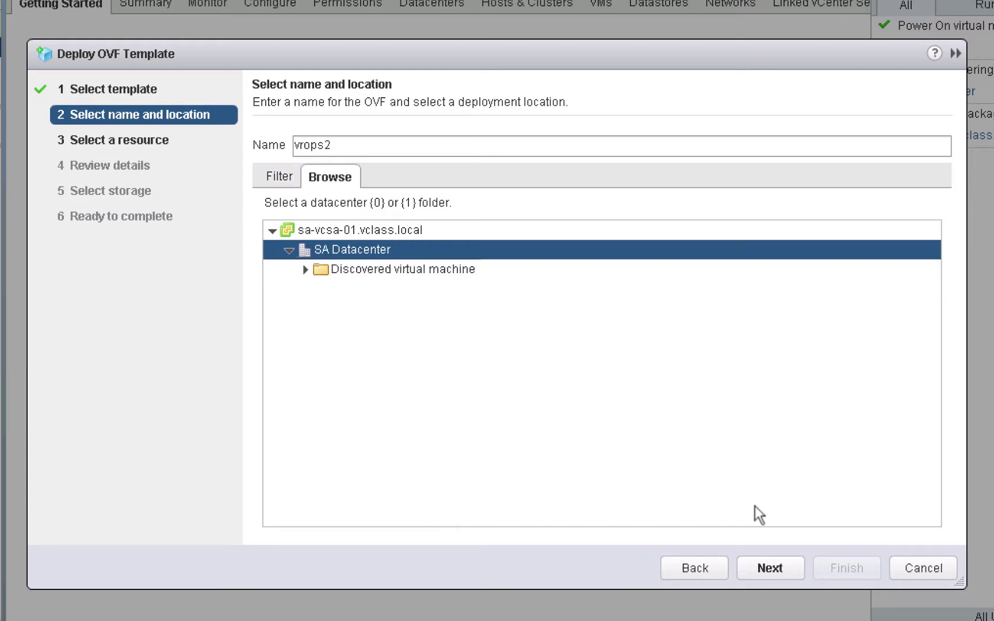
left_click(772, 565)
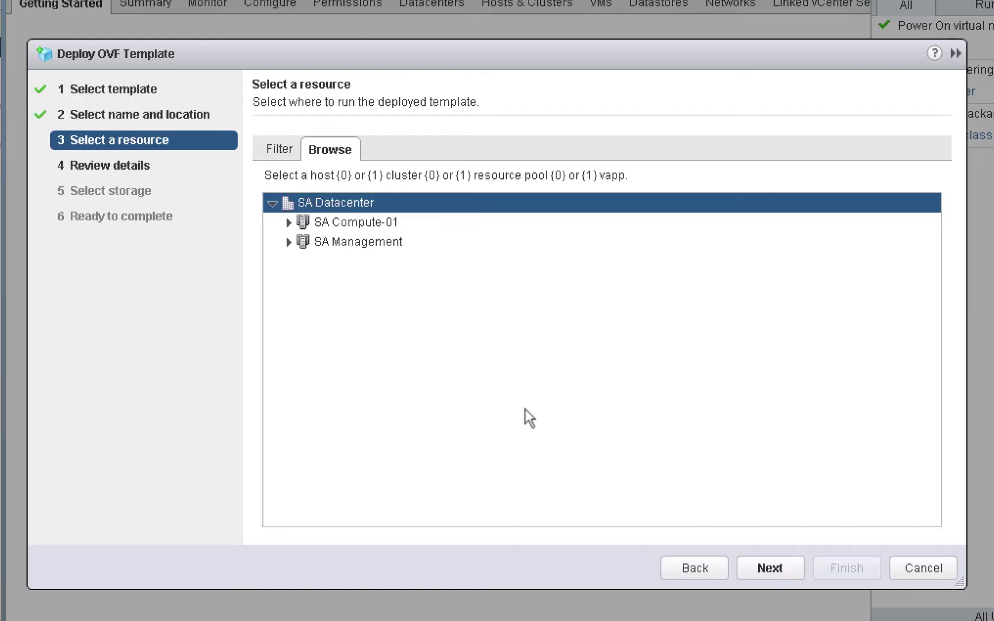
Run vrops2 on host sa-esxi-02.vclass.local, review the 6.6.1 appliance details, and accept the EULA
left_click(287, 241)
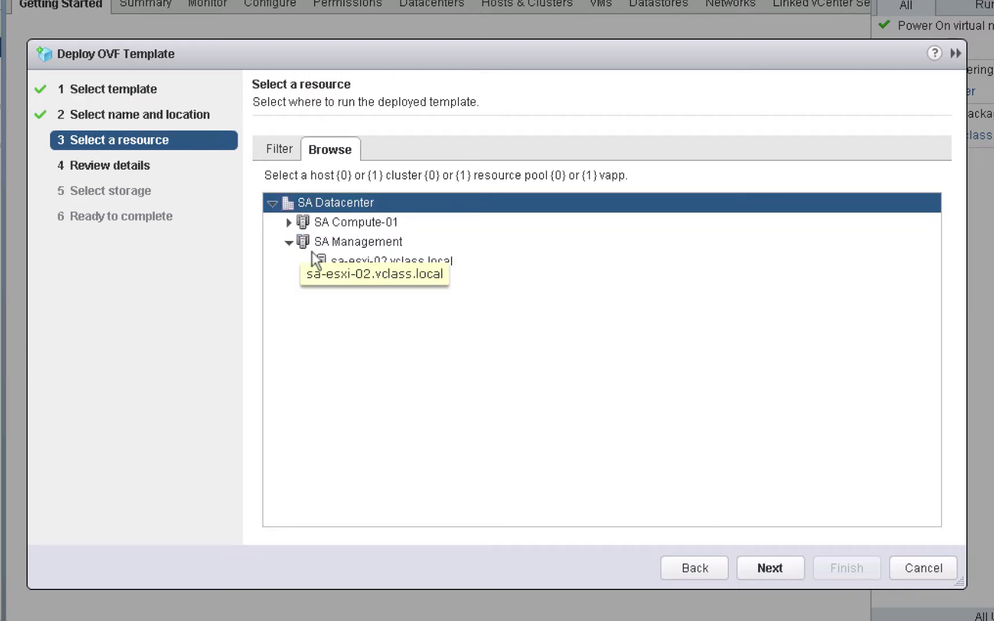
left_click(327, 257)
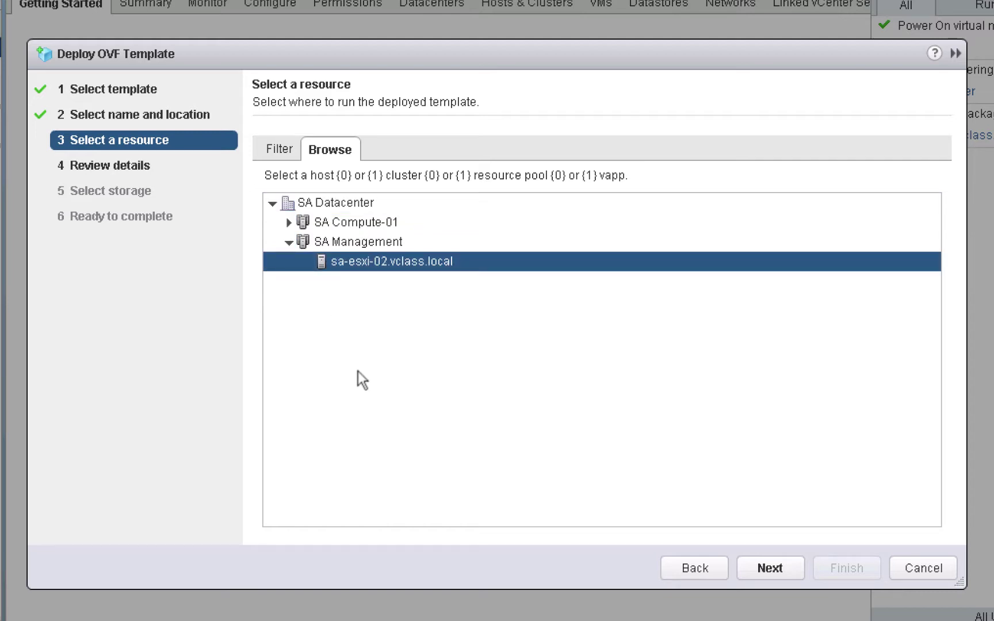
left_click(774, 566)
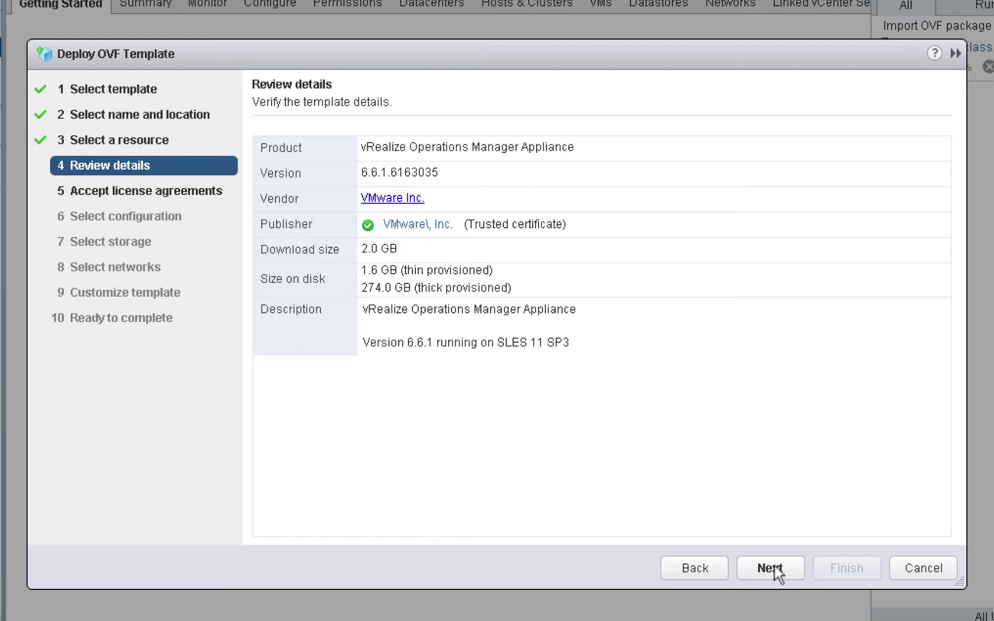
left_click(770, 568)
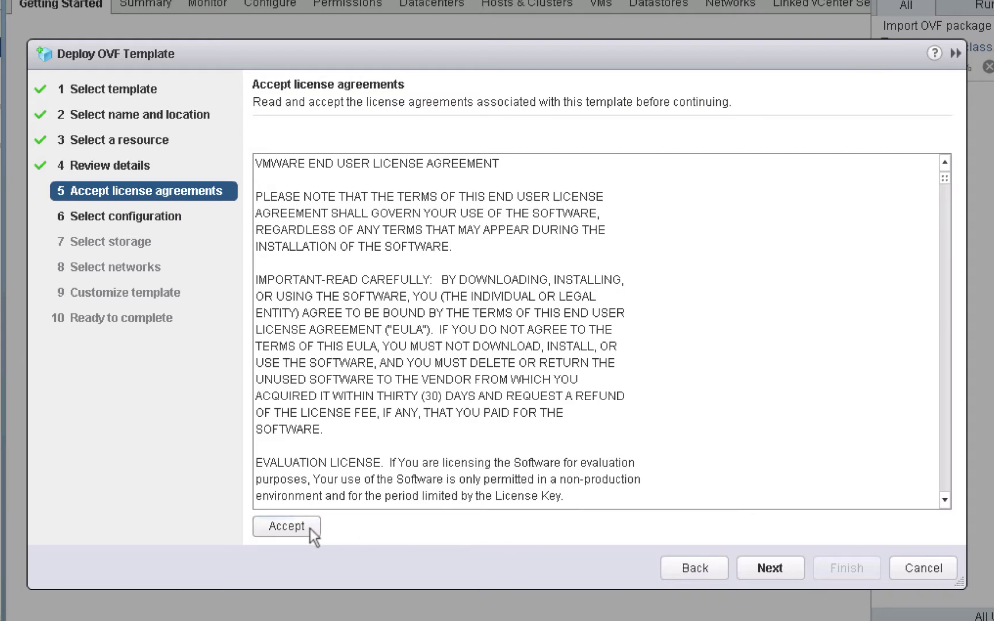
left_click(308, 528)
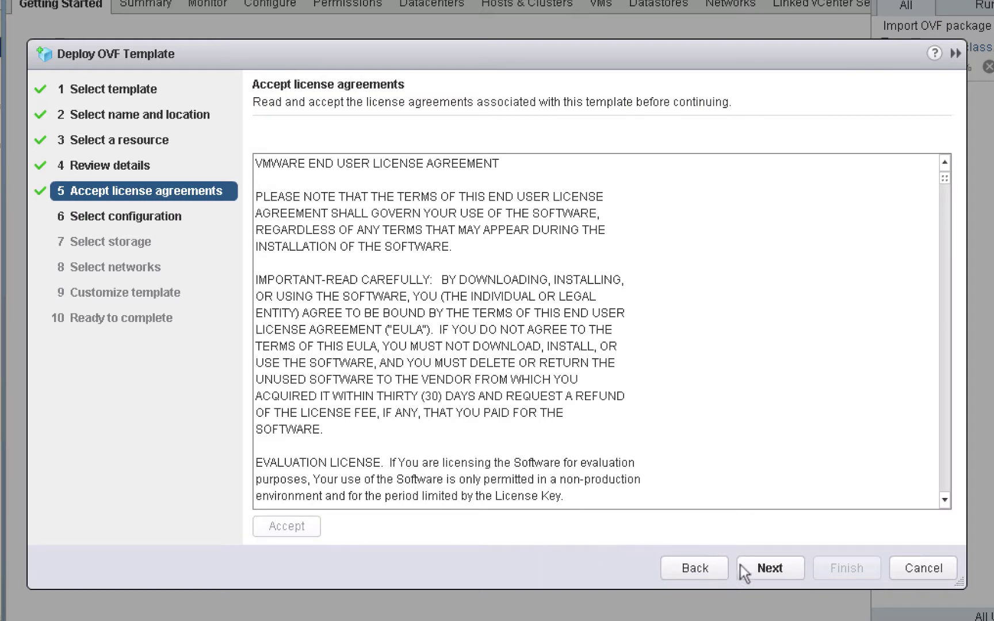
Choose the Extra Small deployment configuration for vrops2
left_click(768, 569)
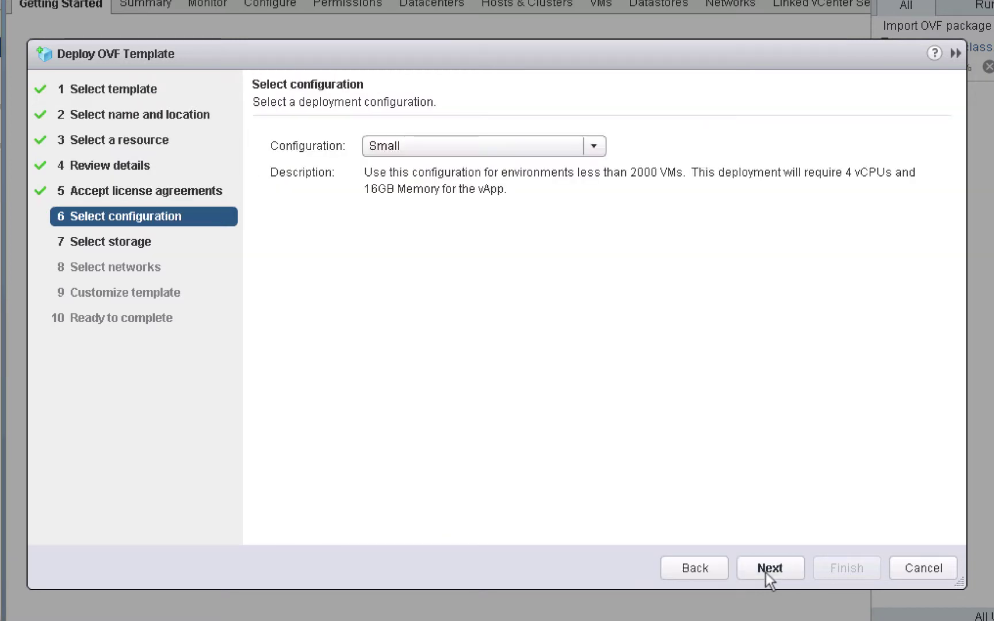
left_click(497, 144)
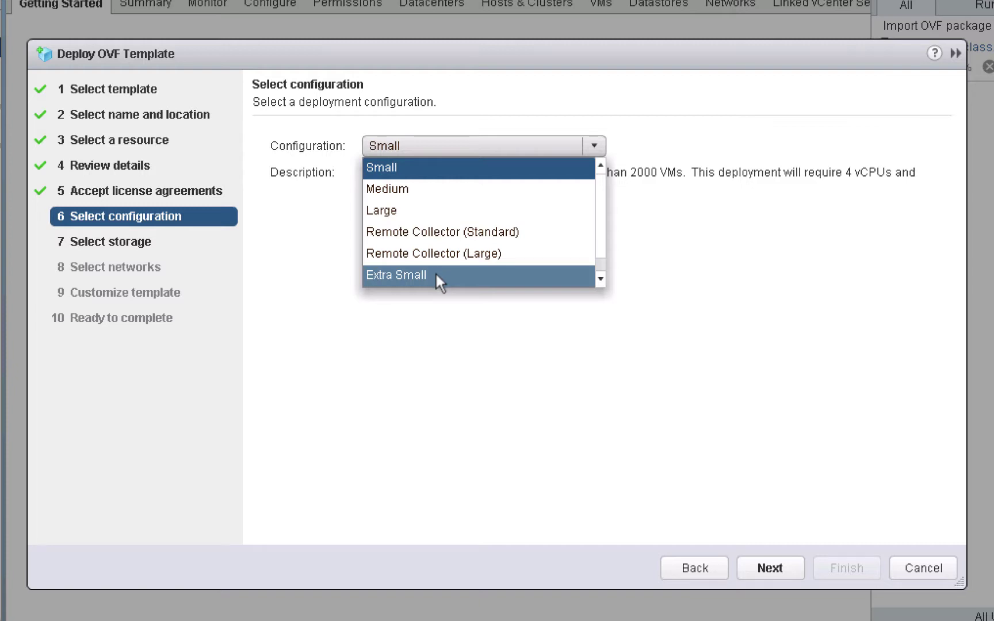
left_click(435, 275)
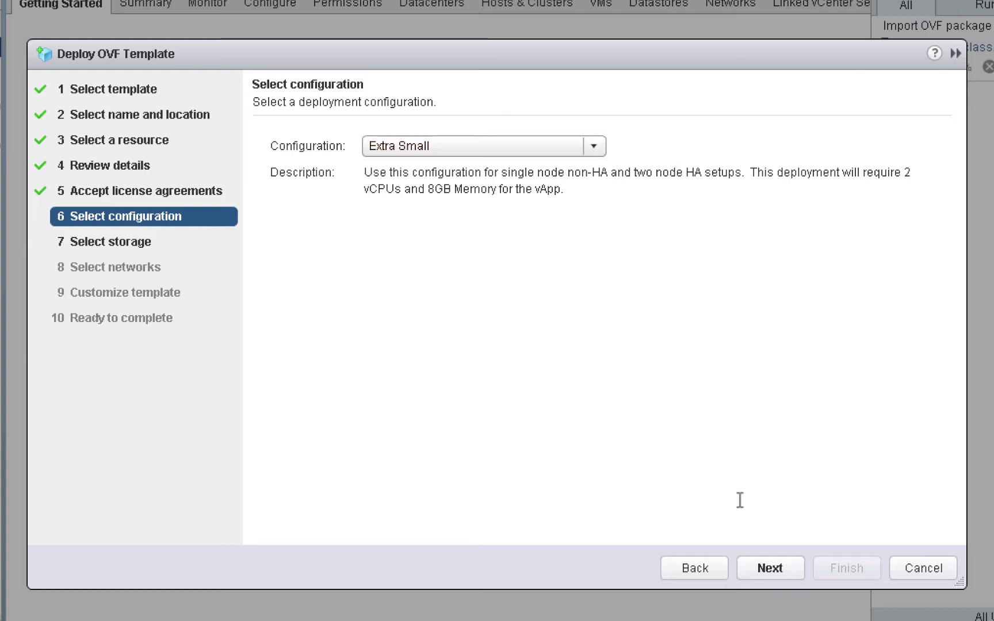
Store the thin-provisioned disks on the SA-Shared-02 Remote datastore
left_click(774, 571)
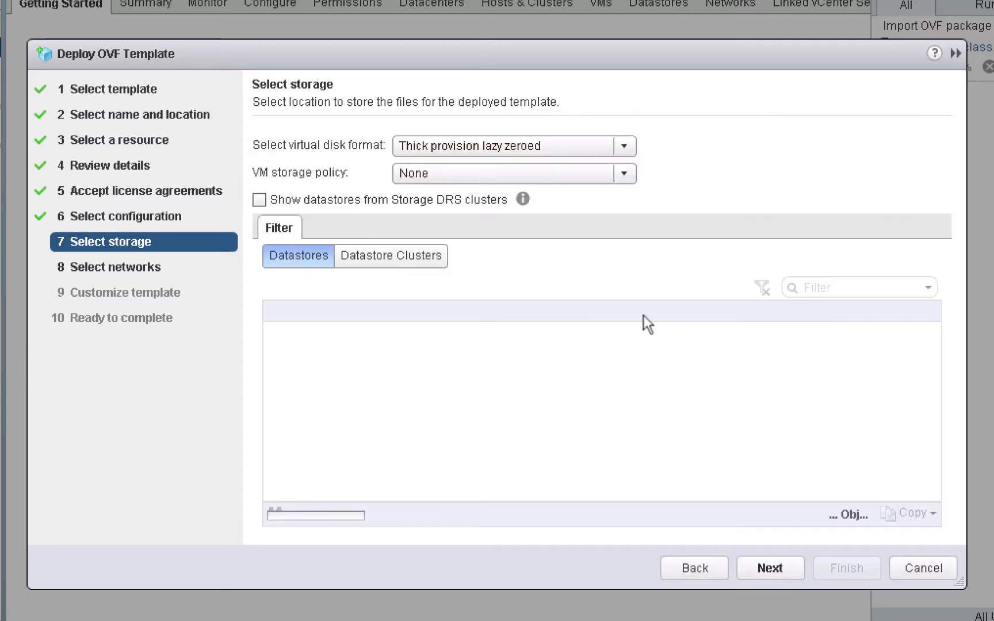
left_click(623, 146)
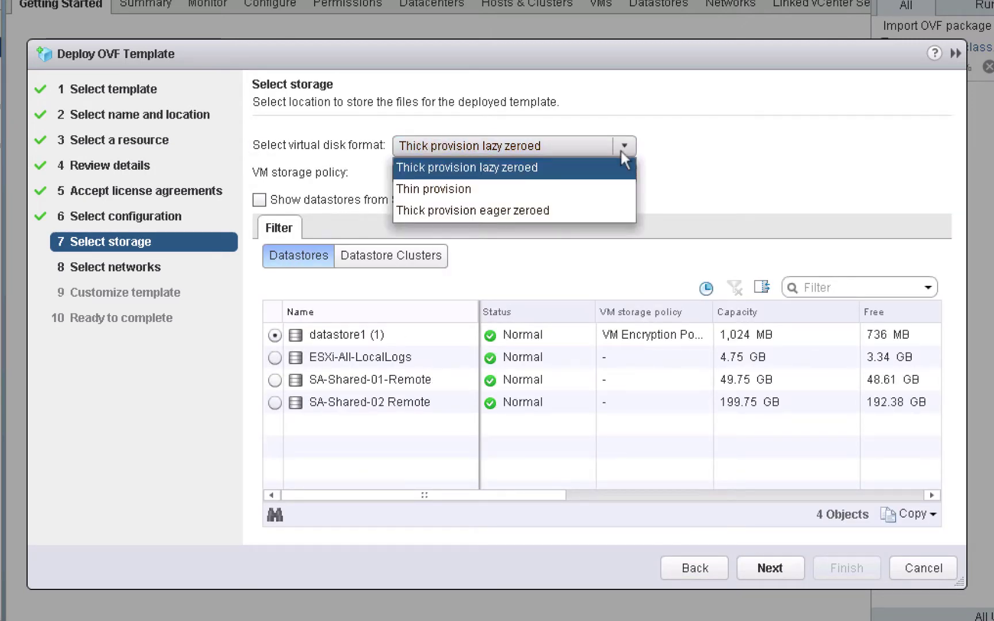
left_click(571, 195)
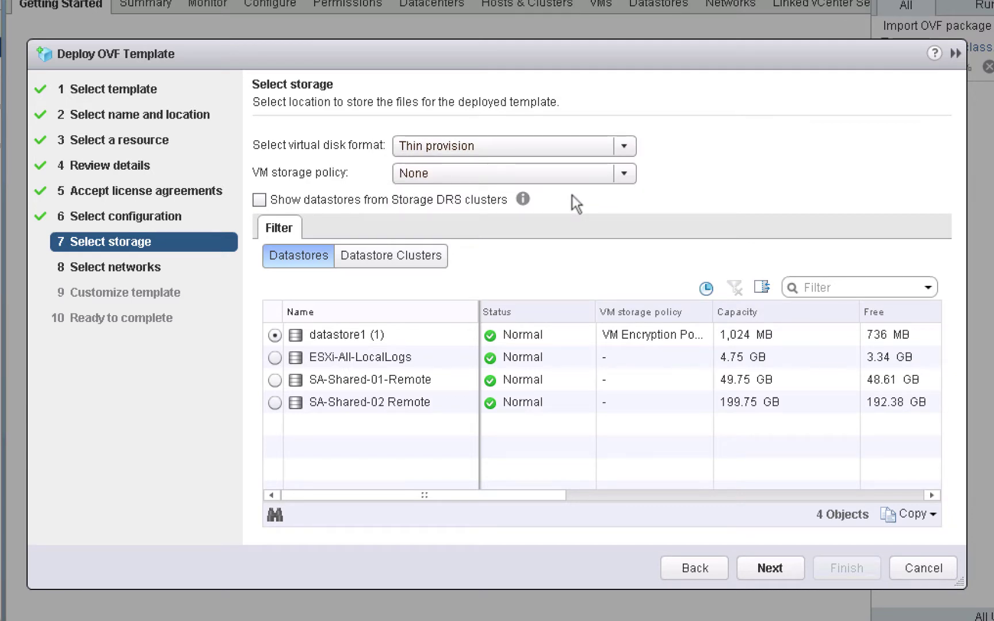
left_click(277, 403)
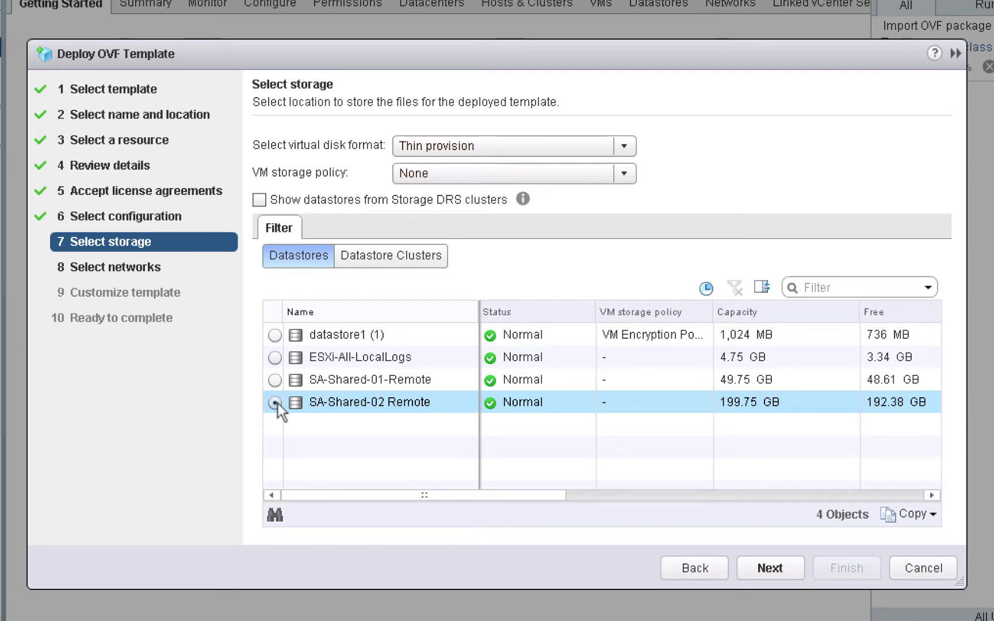
Map Network 1 to the pg-SA Management port group
left_click(767, 566)
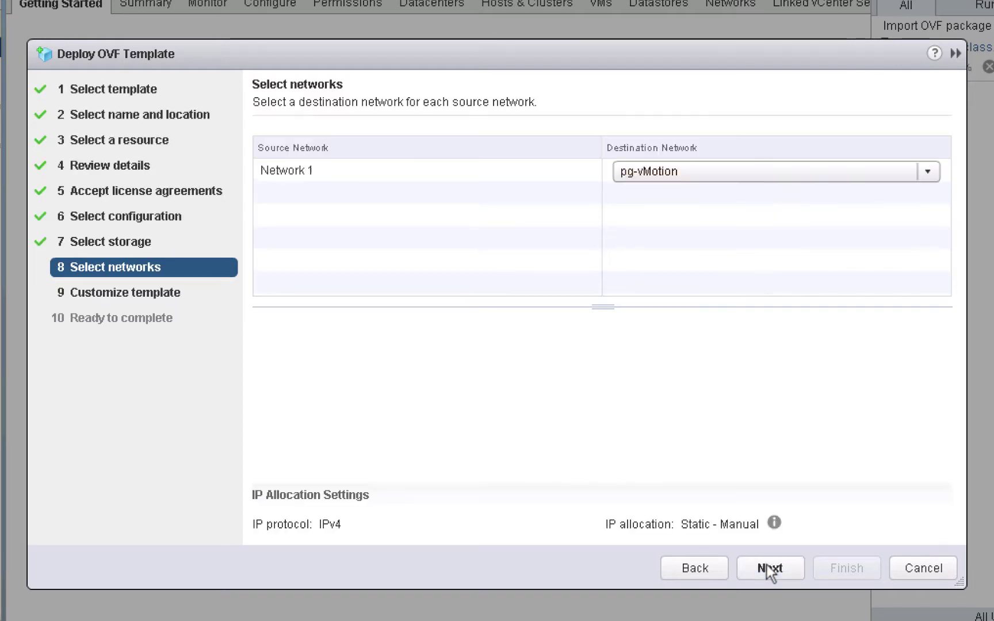
left_click(717, 172)
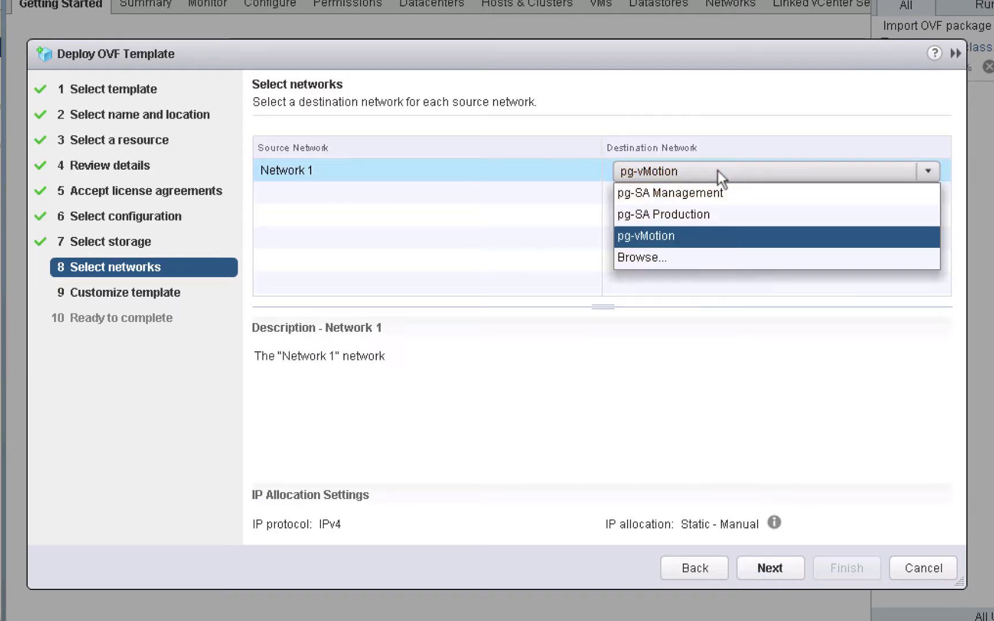
left_click(716, 196)
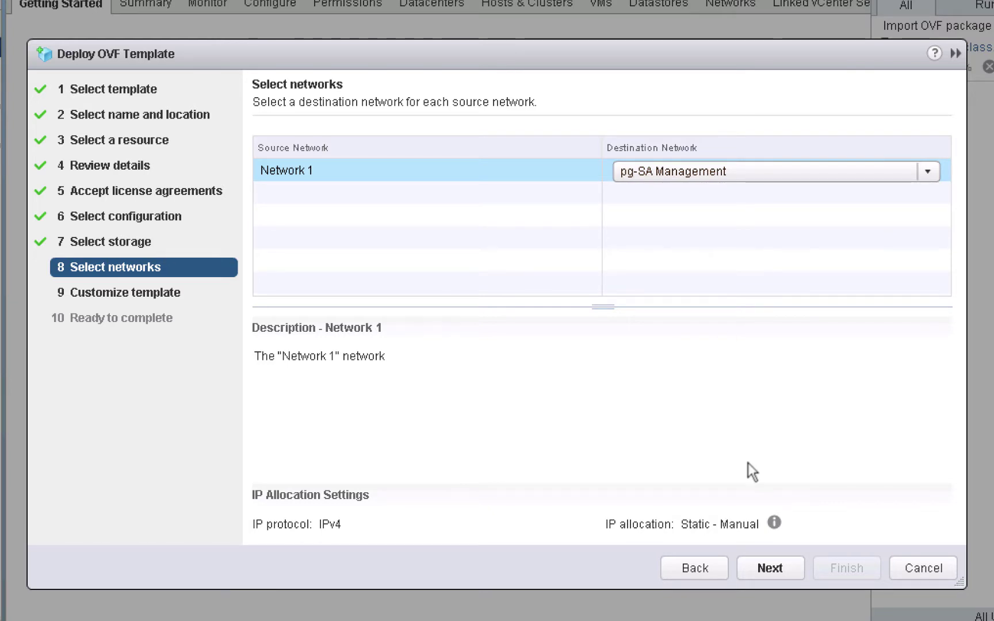
Set DNS vclass.local, gateway 172.20.10.10, IP 172.20.10.182 and netmask 255.255.255.0
left_click(770, 567)
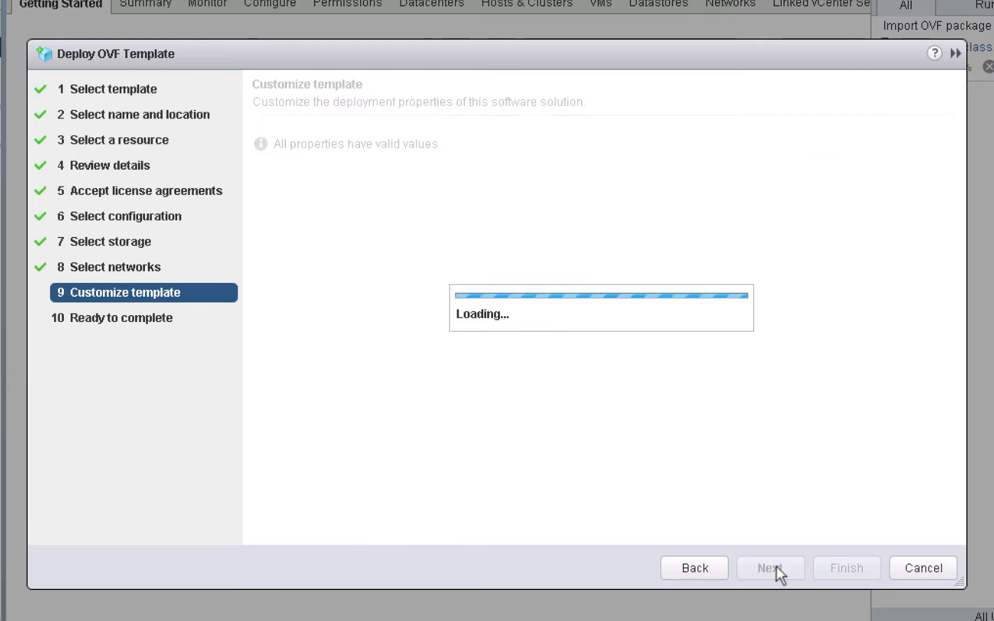
left_click(568, 224)
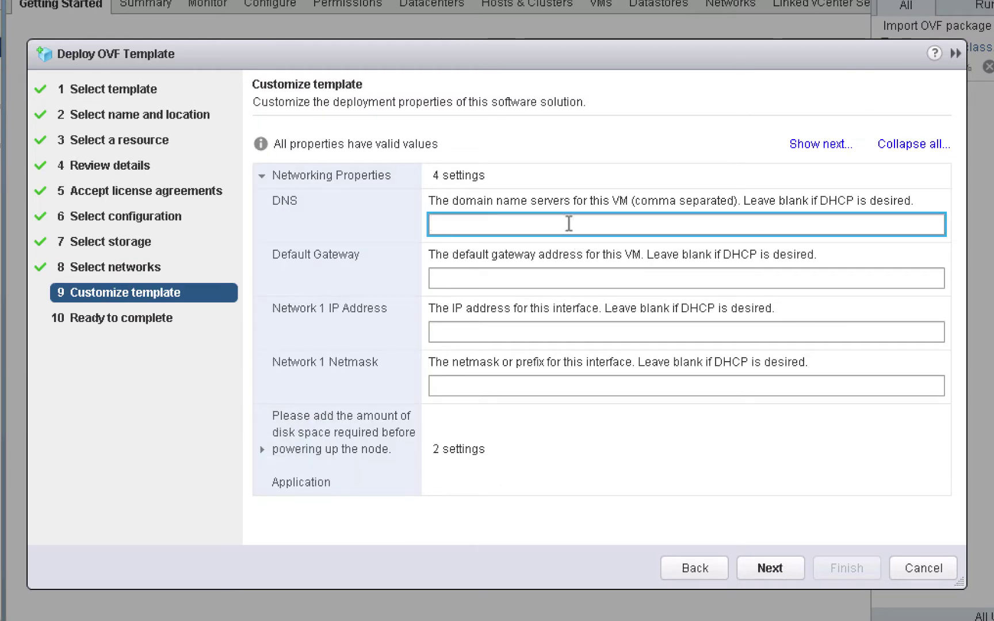
type("vclass.local")
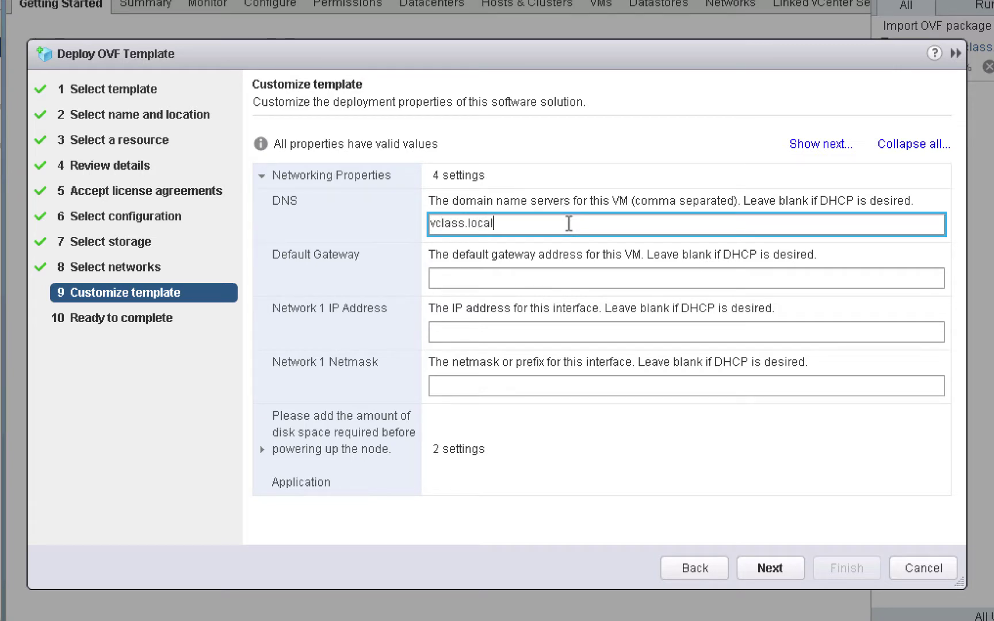
key("Tab")
type("172.20")
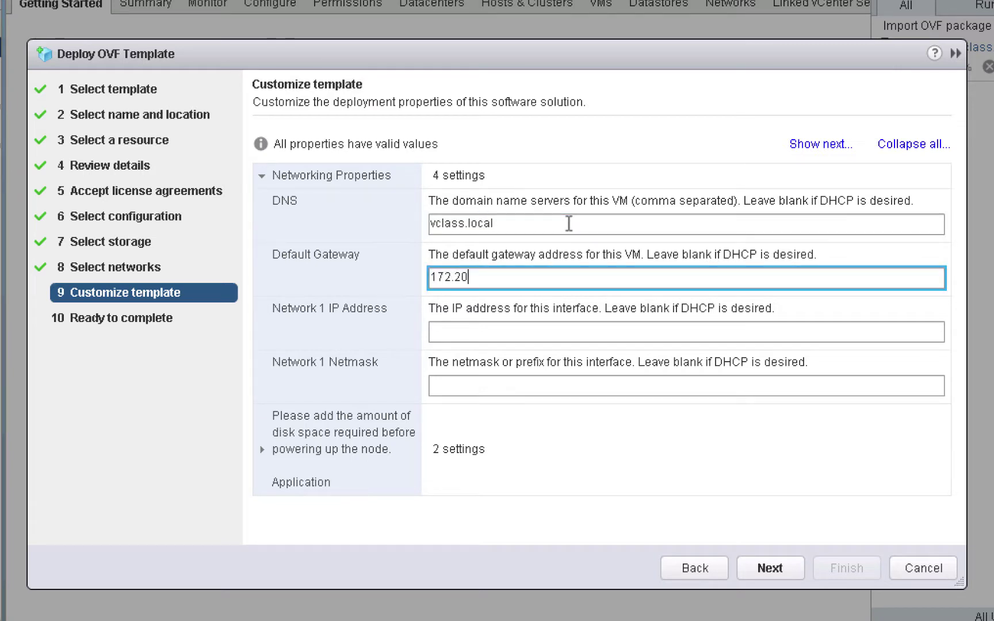
type(".10.10")
key("Tab")
type("17")
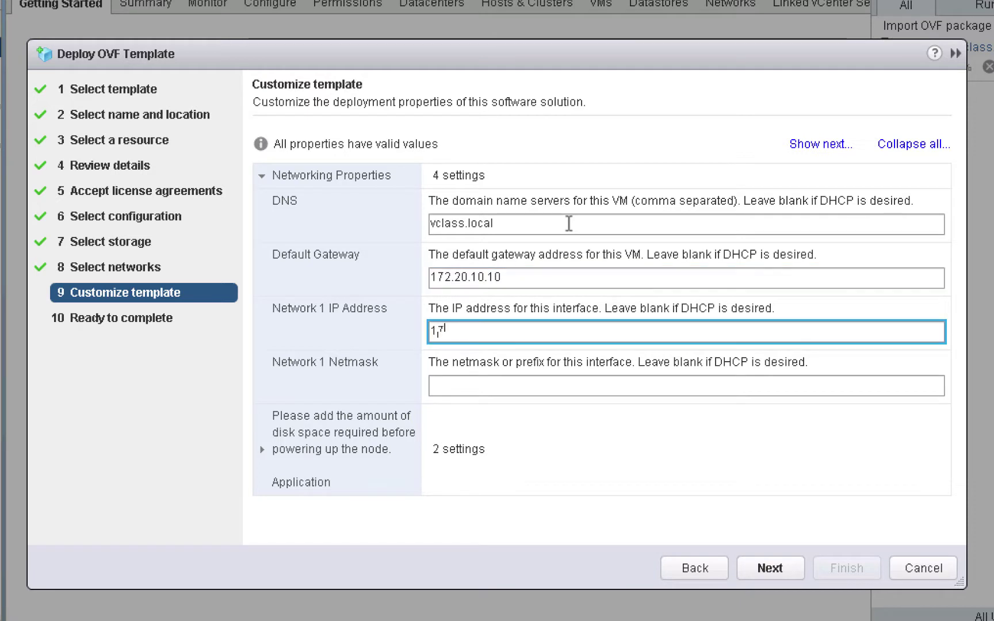
type("2.20.10.182")
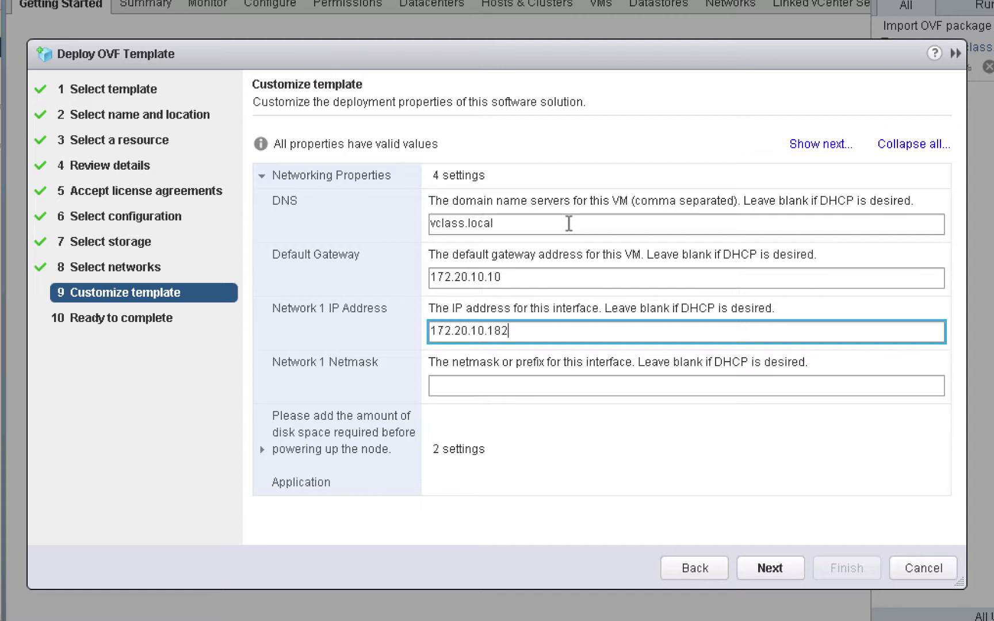
key("Tab")
type("255.")
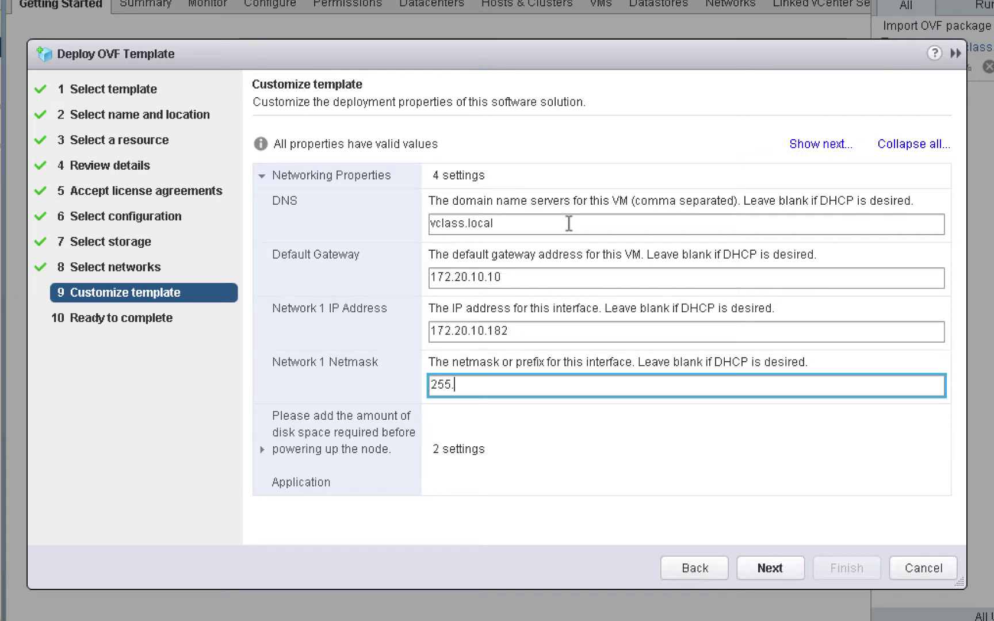
type("255.255.0")
Set the appliance timezone to US/Pacific and proceed to the final review
left_click(261, 449)
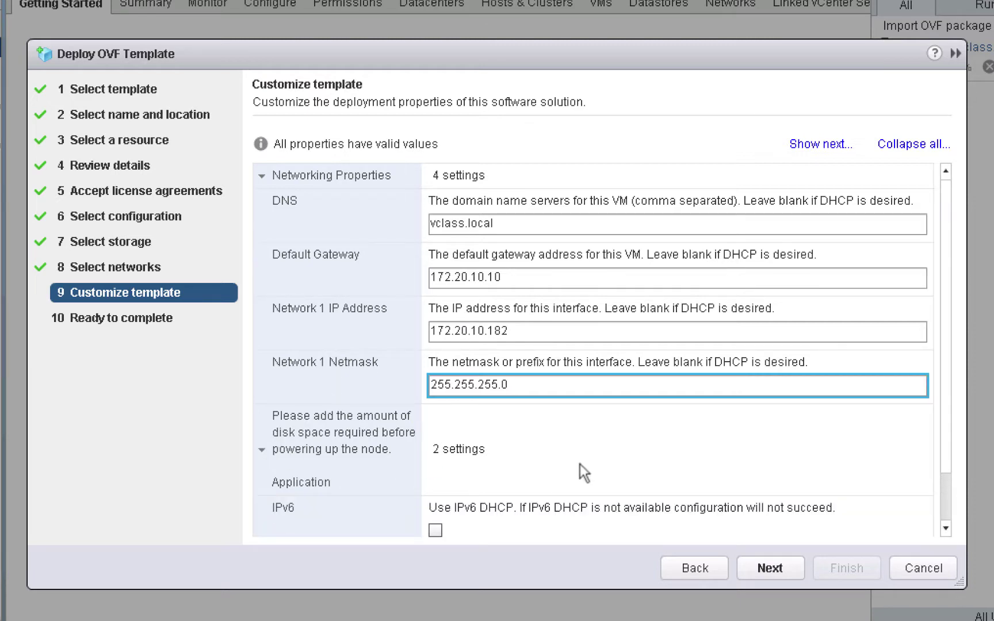
left_click(943, 497)
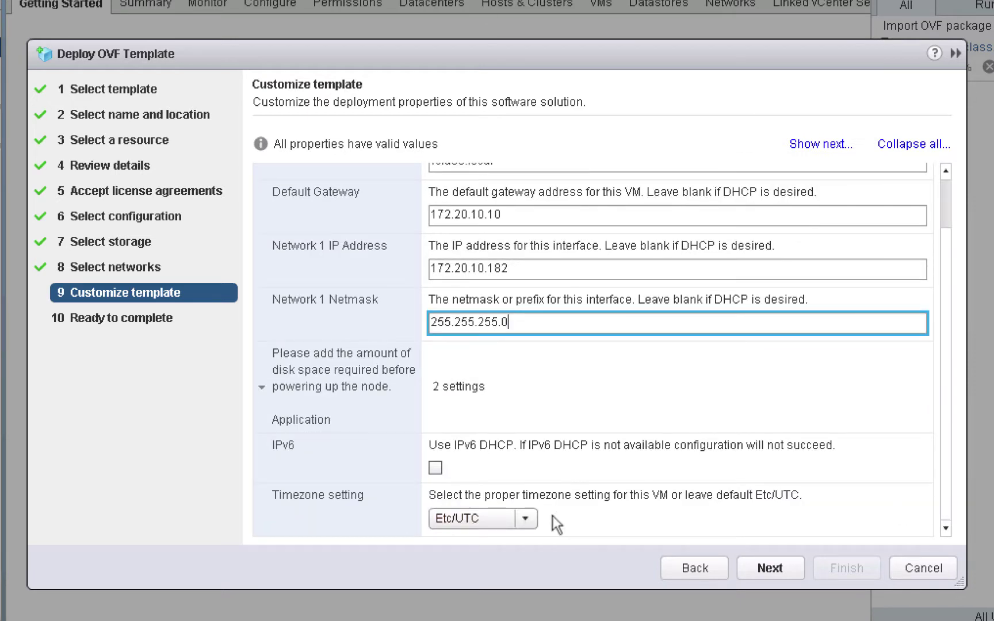
left_click(531, 518)
scroll(534, 603, "down", 15)
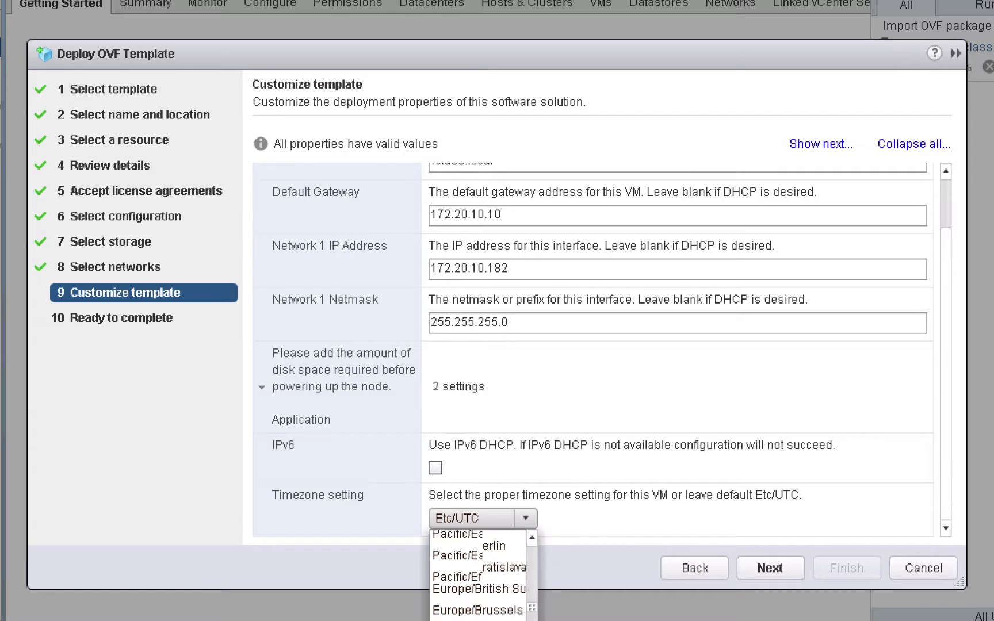
left_click(488, 551)
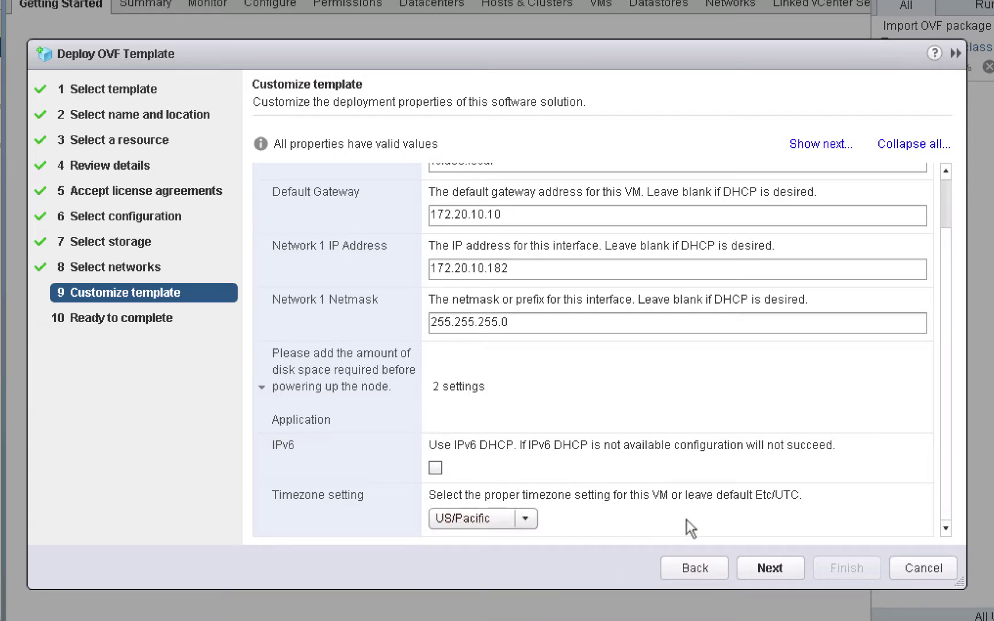
left_click(766, 571)
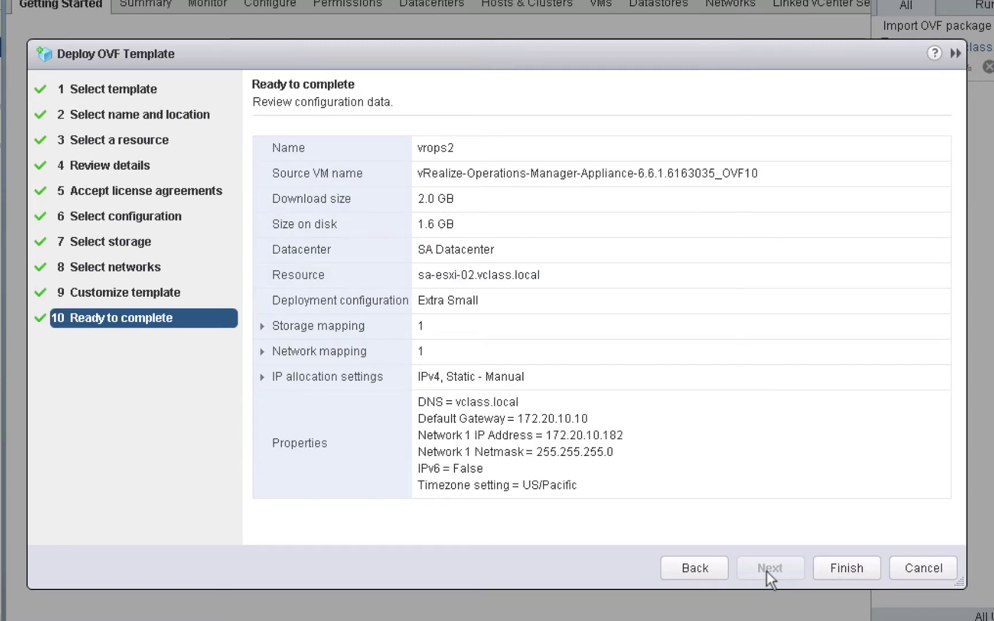
Finish the vrops2 deployment and bring up the SA Datacenter actions menu
left_click(844, 569)
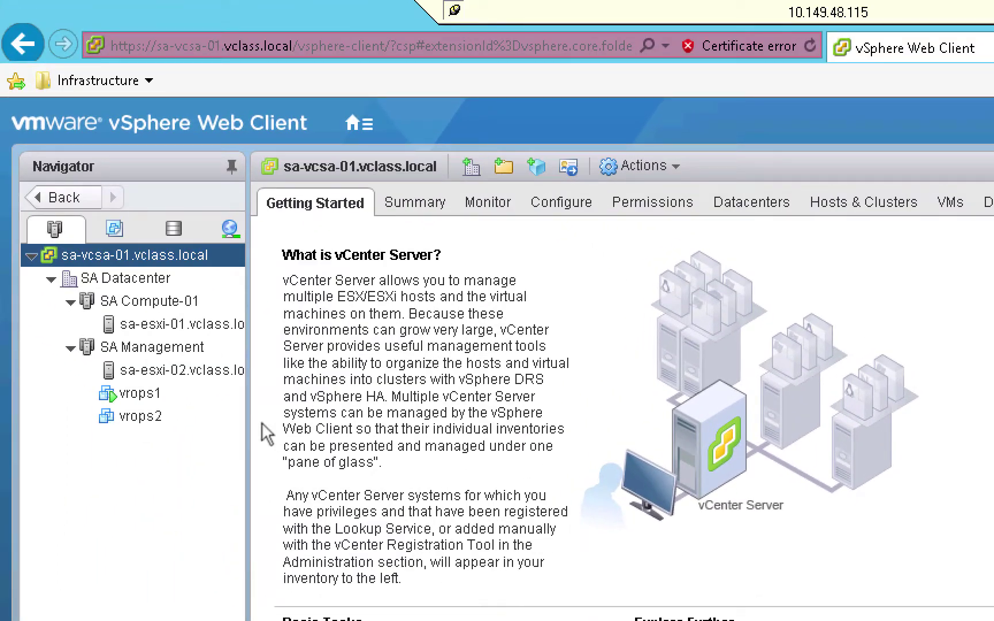
left_click(129, 277)
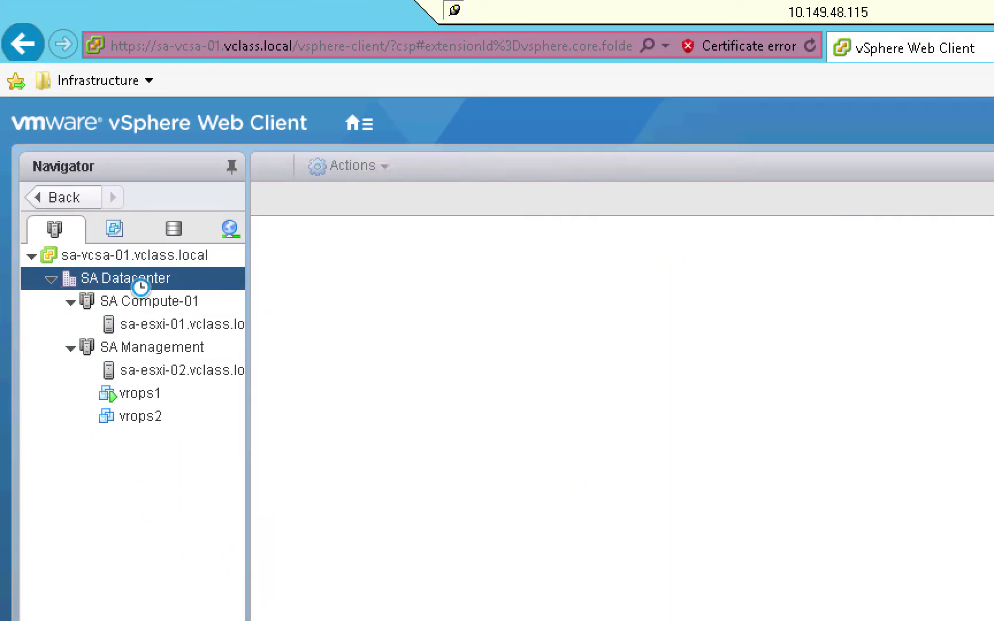
right_click(130, 277)
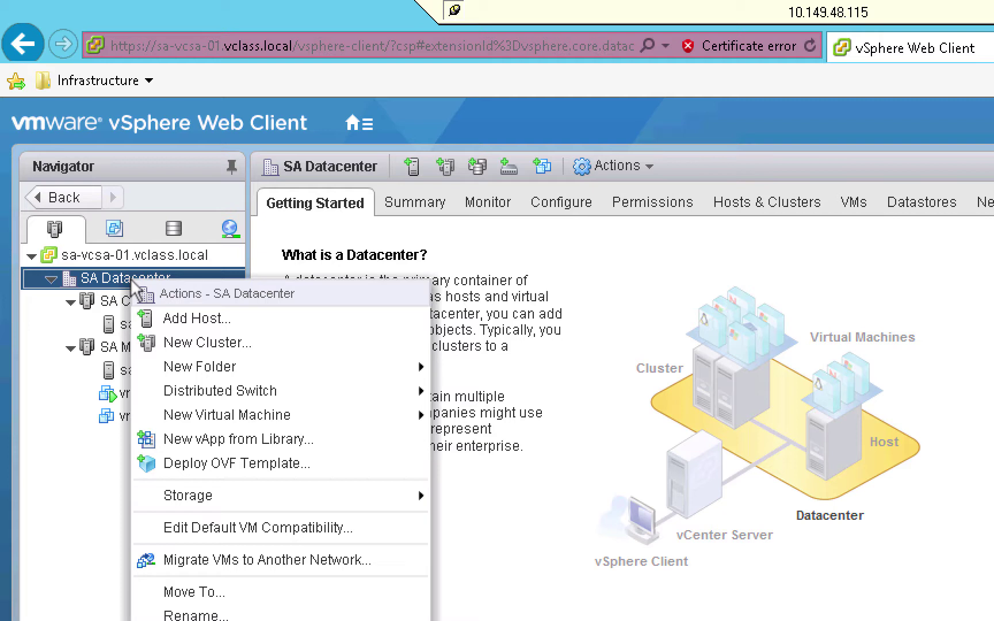
Start another OVF deployment from the local vRealize Operations Manager appliance OVA
left_click(230, 461)
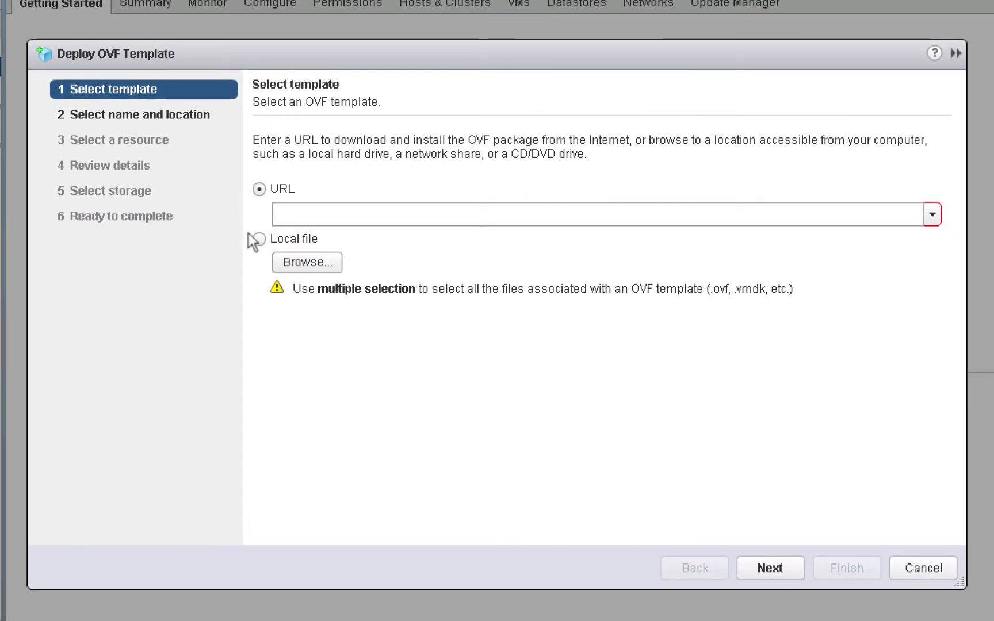
left_click(258, 239)
left_click(301, 262)
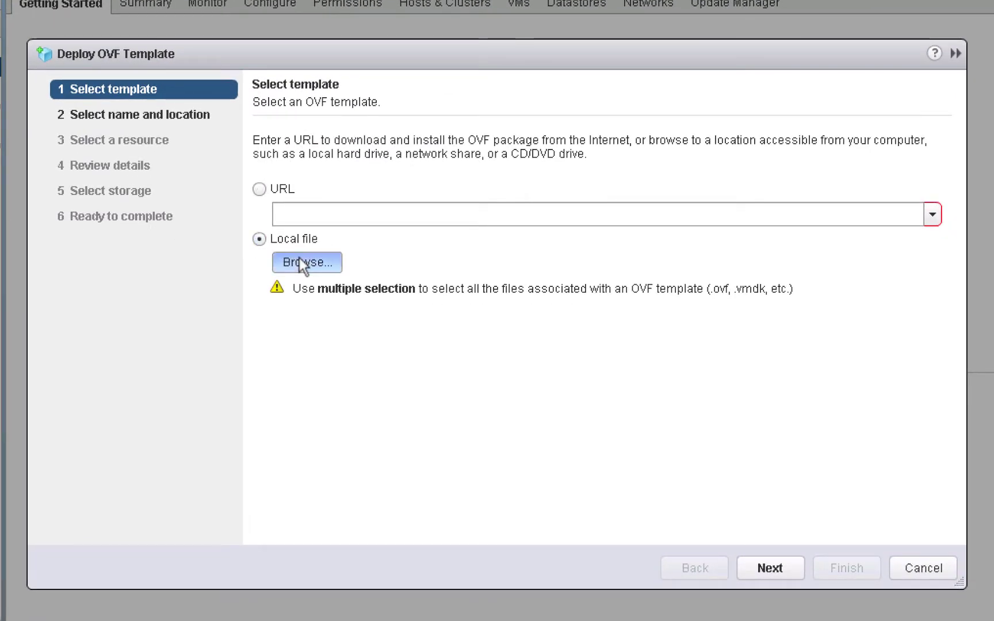
left_click(445, 202)
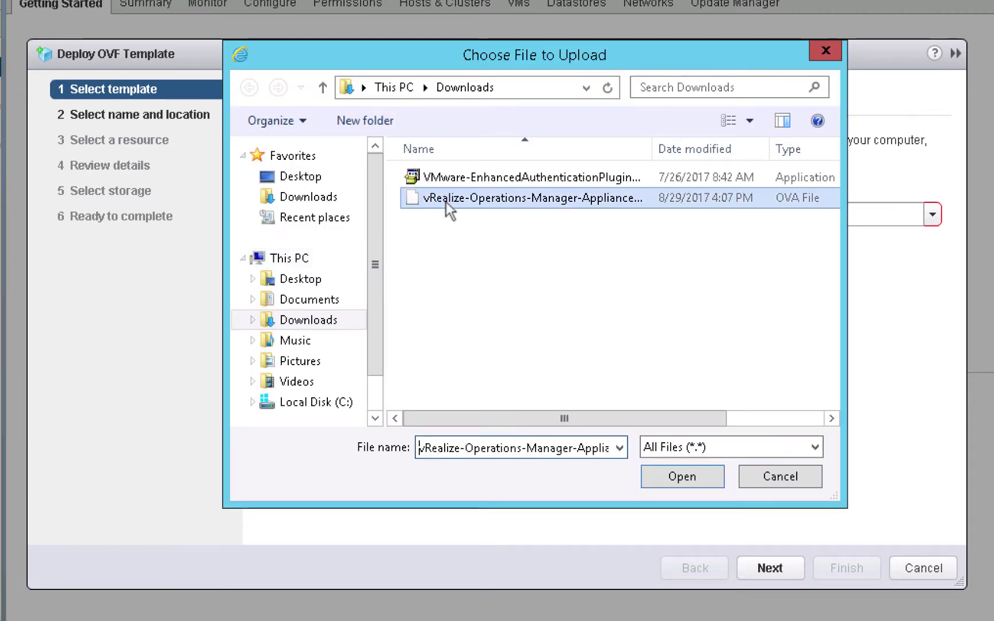
left_click(679, 476)
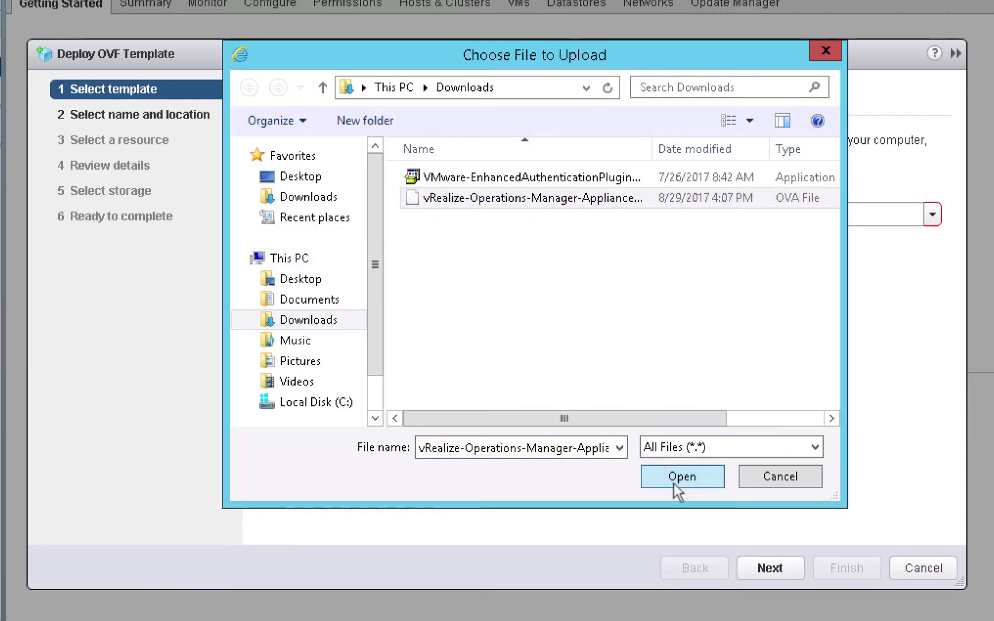
left_click(744, 575)
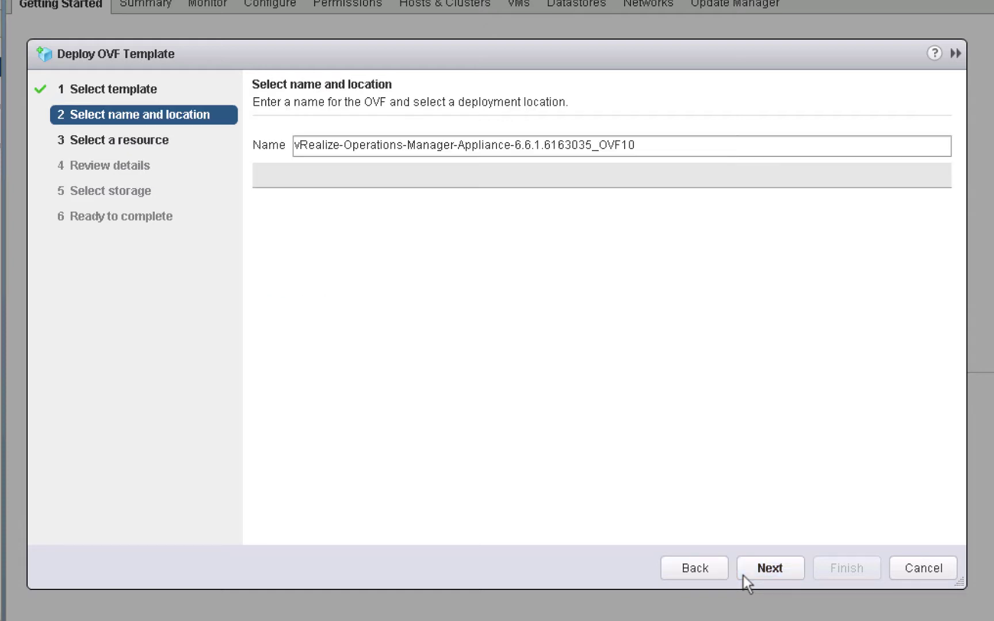
Name the second virtual machine vrops3 and place it in SA Datacenter
triple_click(665, 151)
type("vrops3")
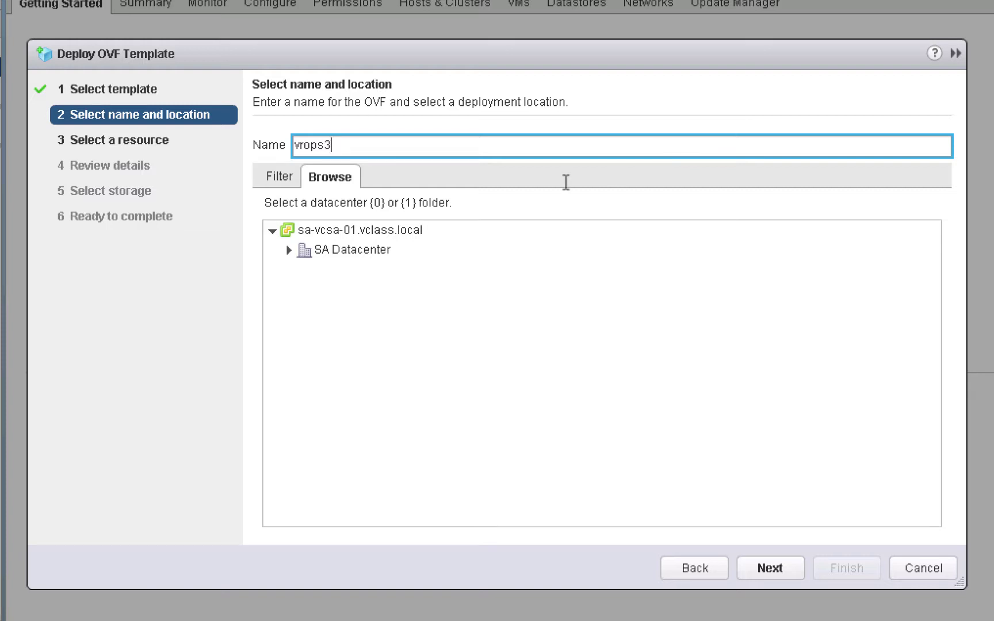
left_click(383, 250)
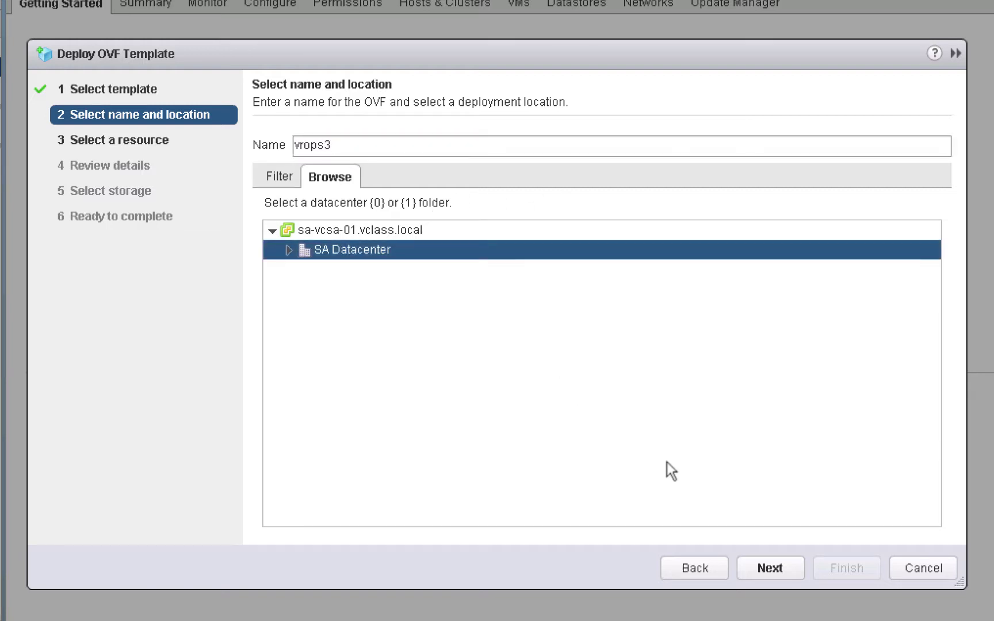
left_click(764, 564)
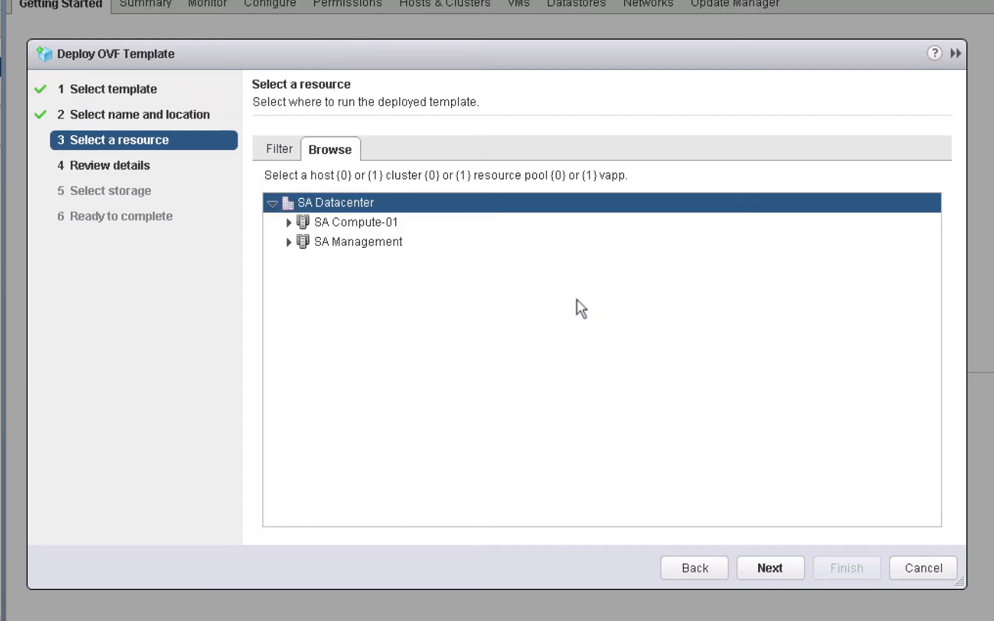
Run vrops3 on host sa-esxi-02.vclass.local
left_click(289, 242)
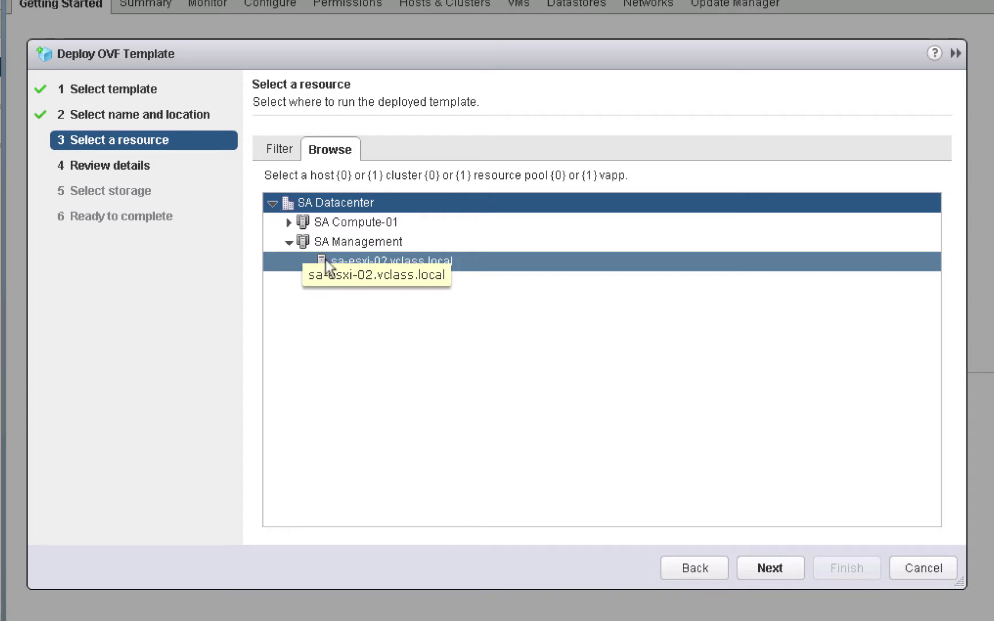
left_click(332, 261)
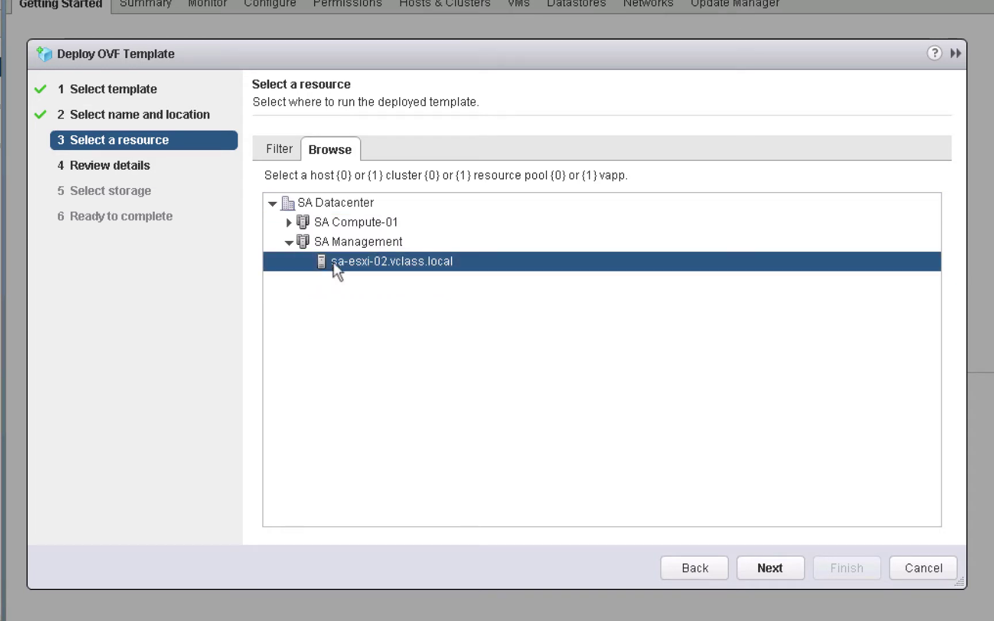
left_click(764, 575)
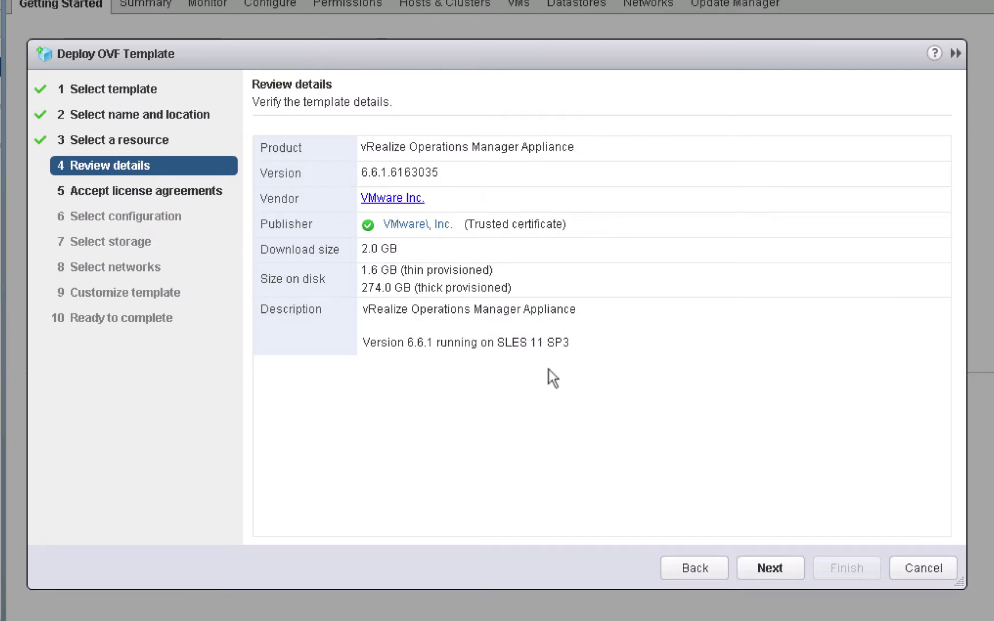
Accept the vrops3 license agreement and choose the Extra Small configuration
left_click(760, 566)
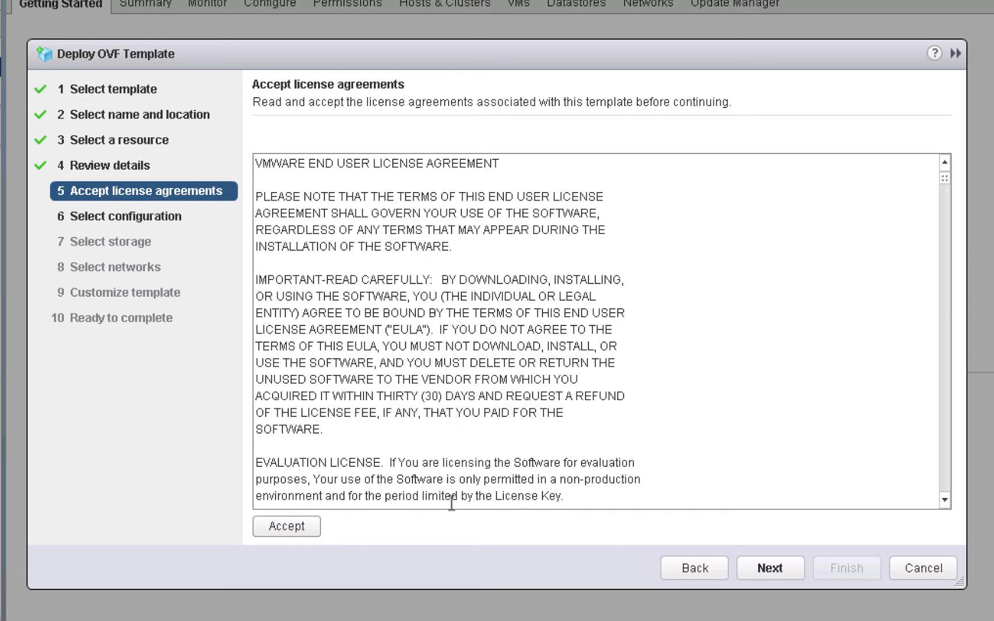
left_click(312, 528)
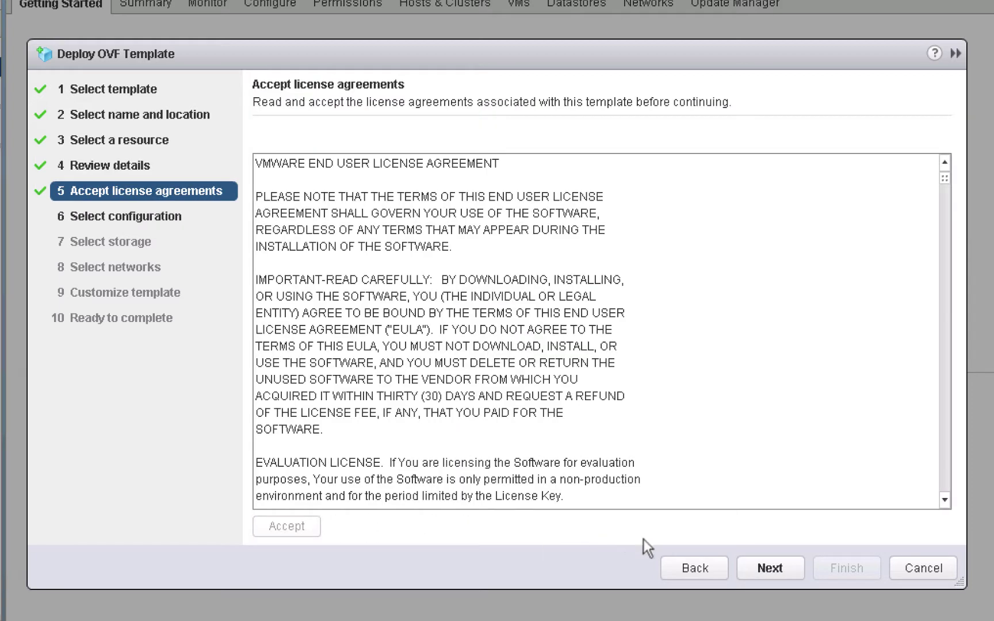
left_click(756, 572)
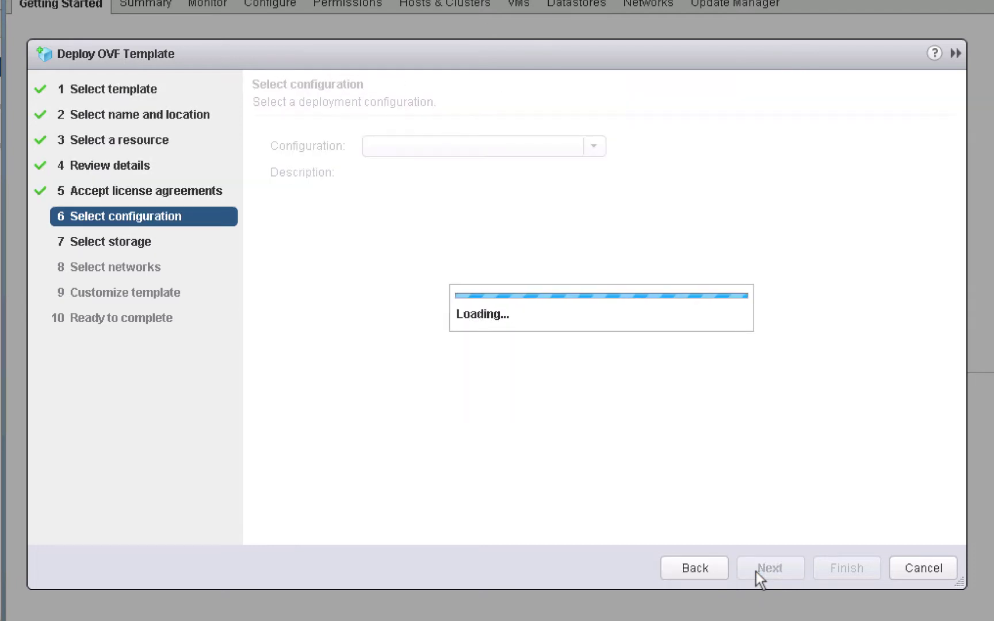
left_click(595, 147)
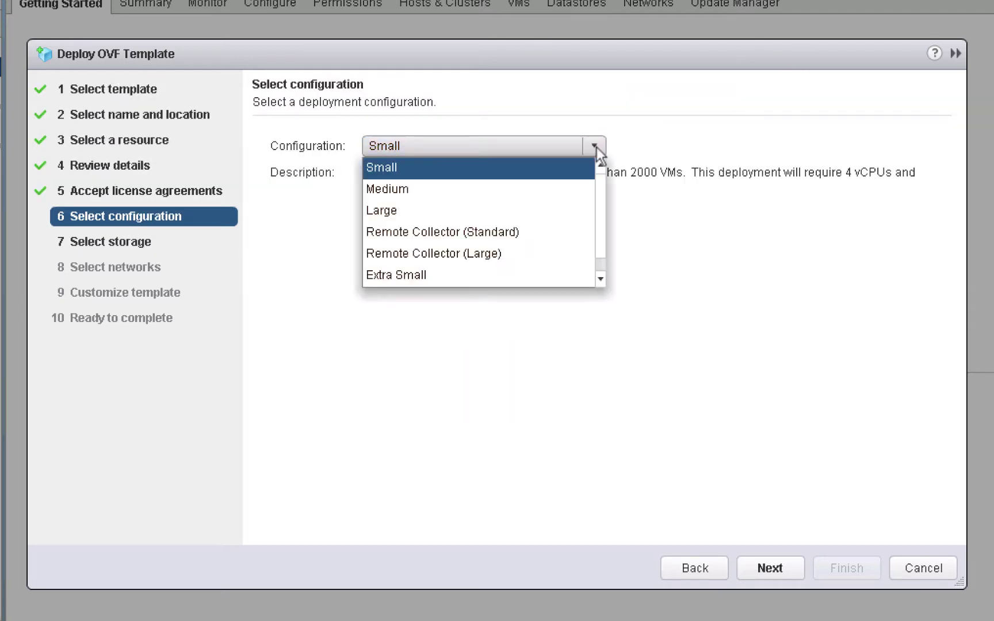
left_click(513, 275)
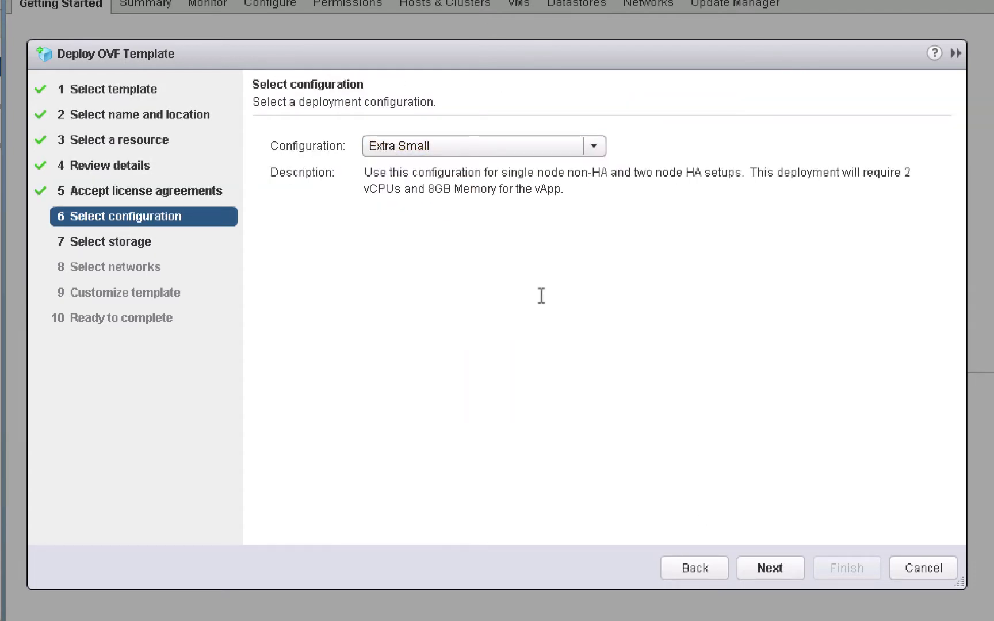
left_click(758, 569)
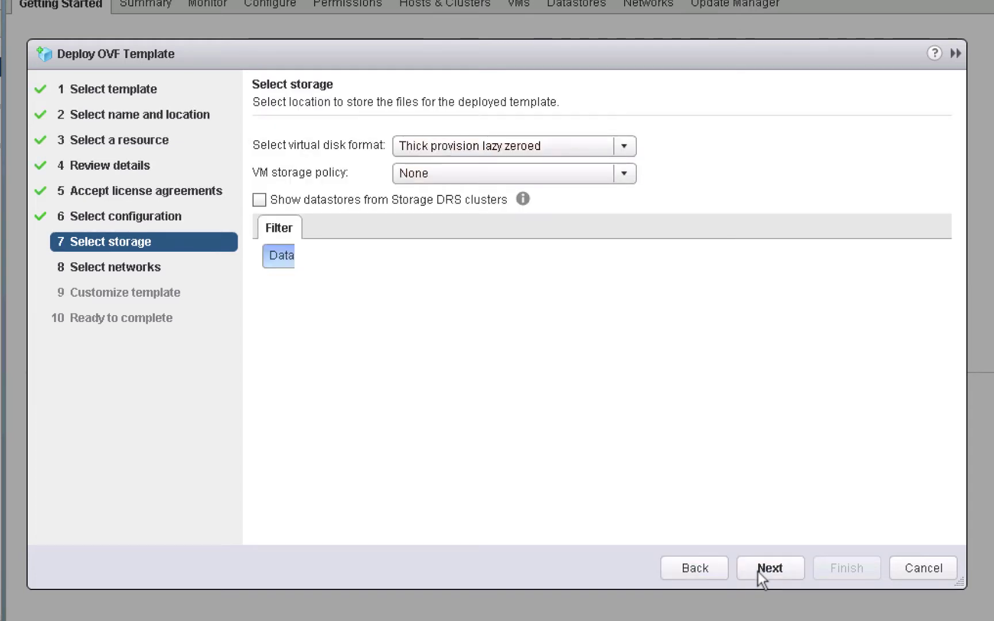
Store vrops3 thin-provisioned on the SA-Shared-02 Remote datastore
left_click(627, 149)
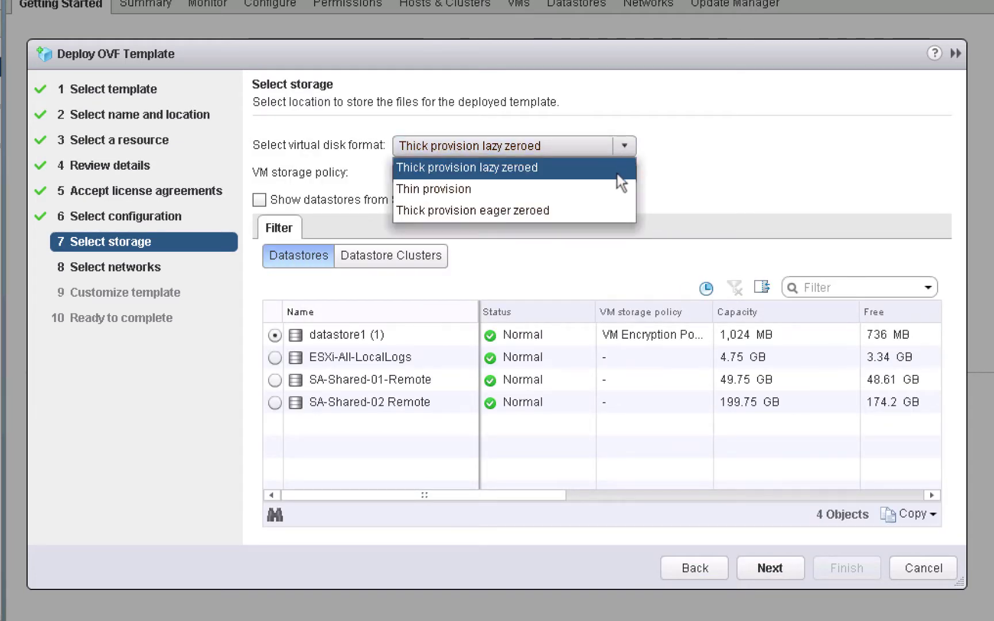
left_click(613, 189)
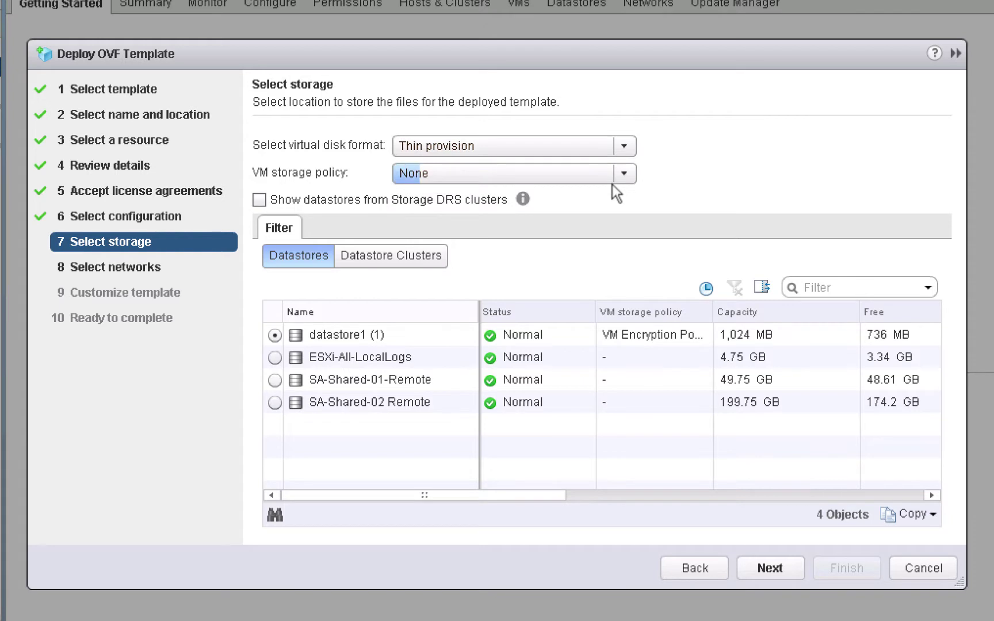
left_click(277, 403)
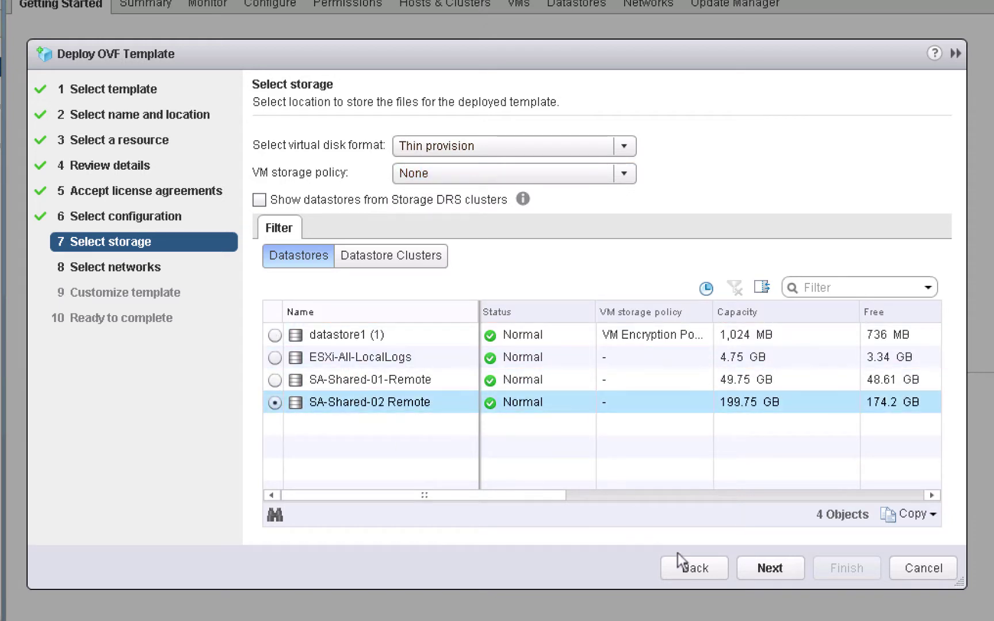
left_click(760, 570)
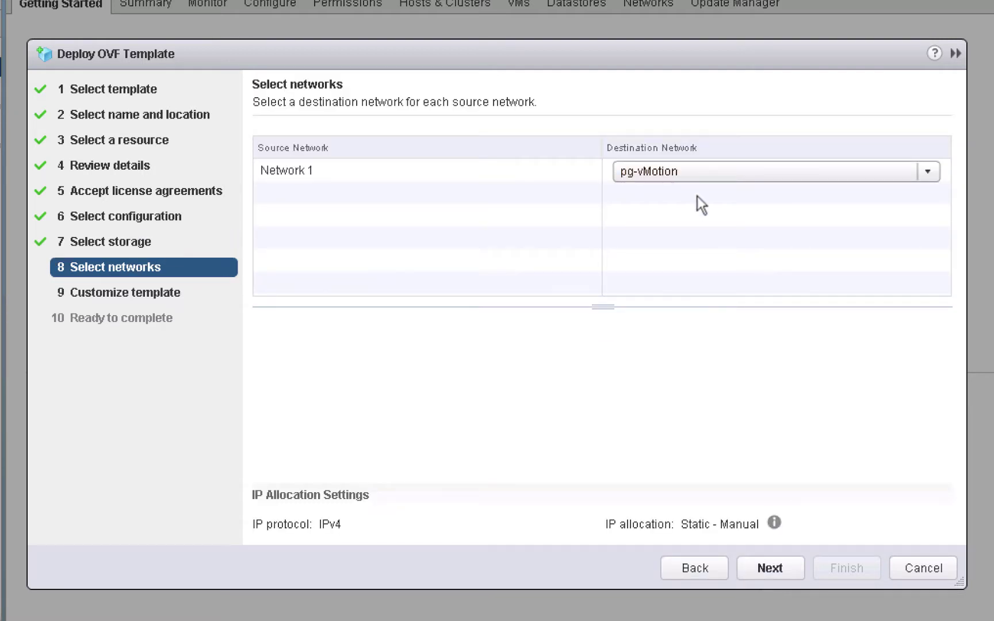
Map Network 1 to pg-SA Management
left_click(691, 176)
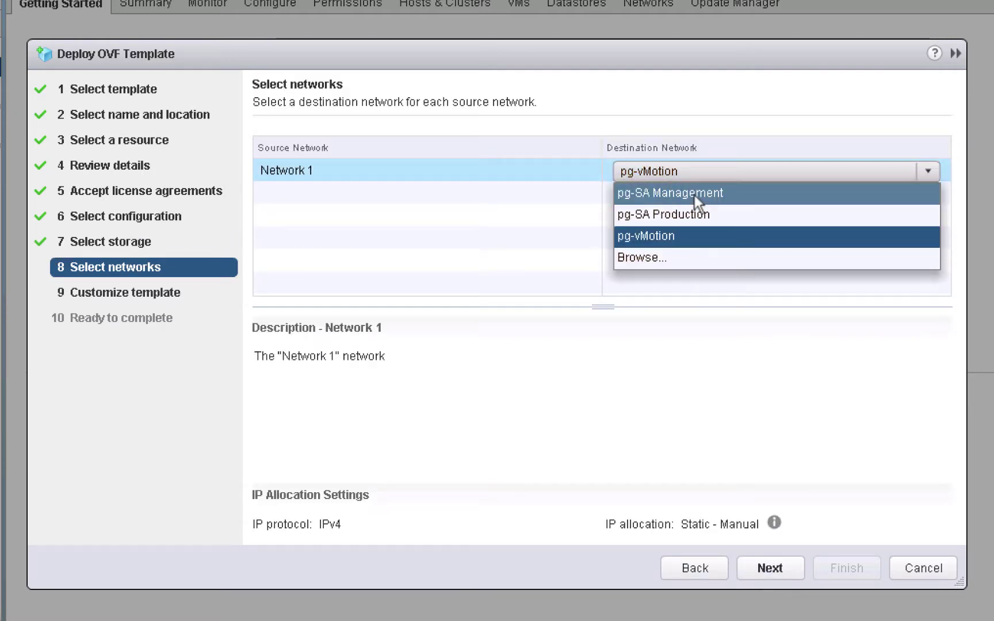
left_click(694, 194)
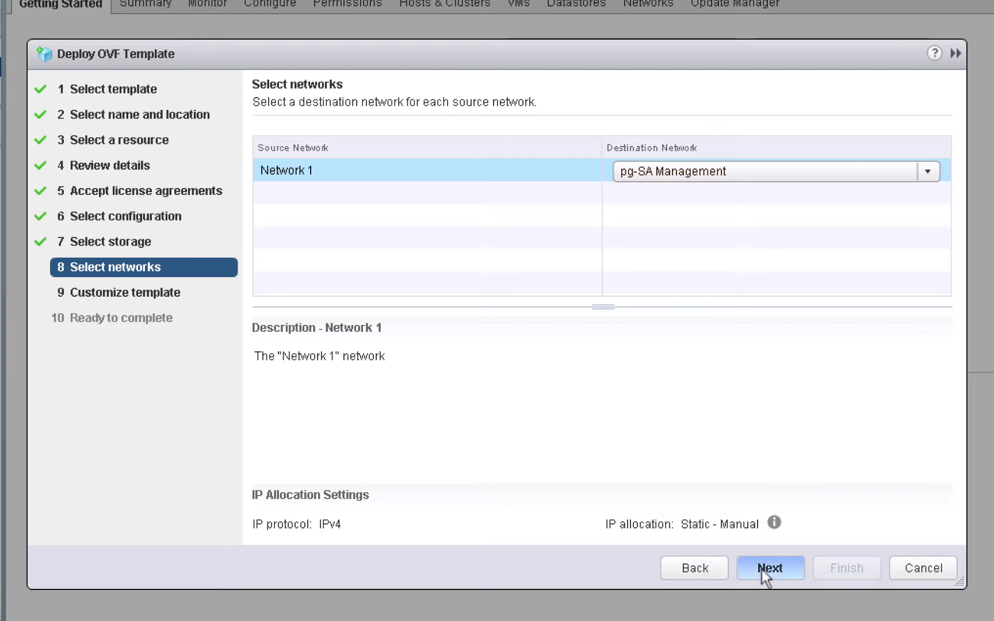
left_click(761, 570)
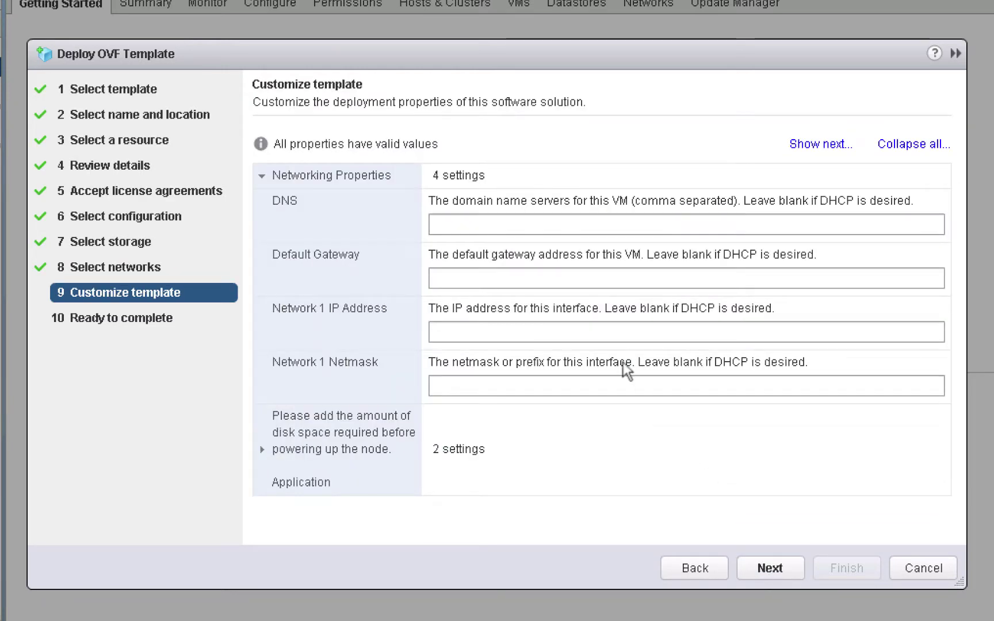
Set DNS vclass.local, gateway 172.20.10.10, IP 172.20.10.183 and netmask 255.255.255.0
left_click(566, 230)
type("vc")
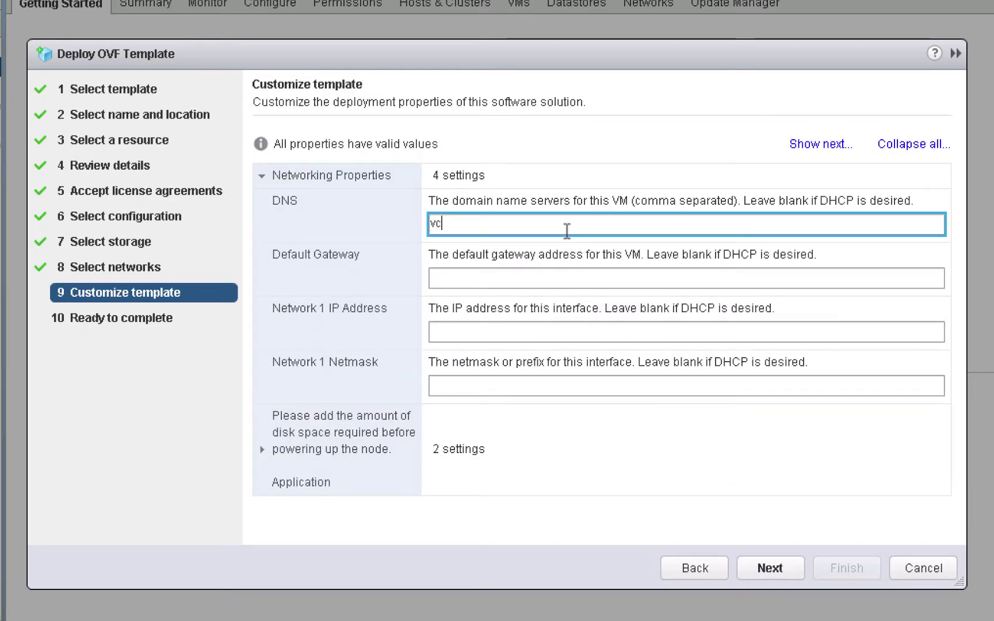
type("lass.local")
key("Tab")
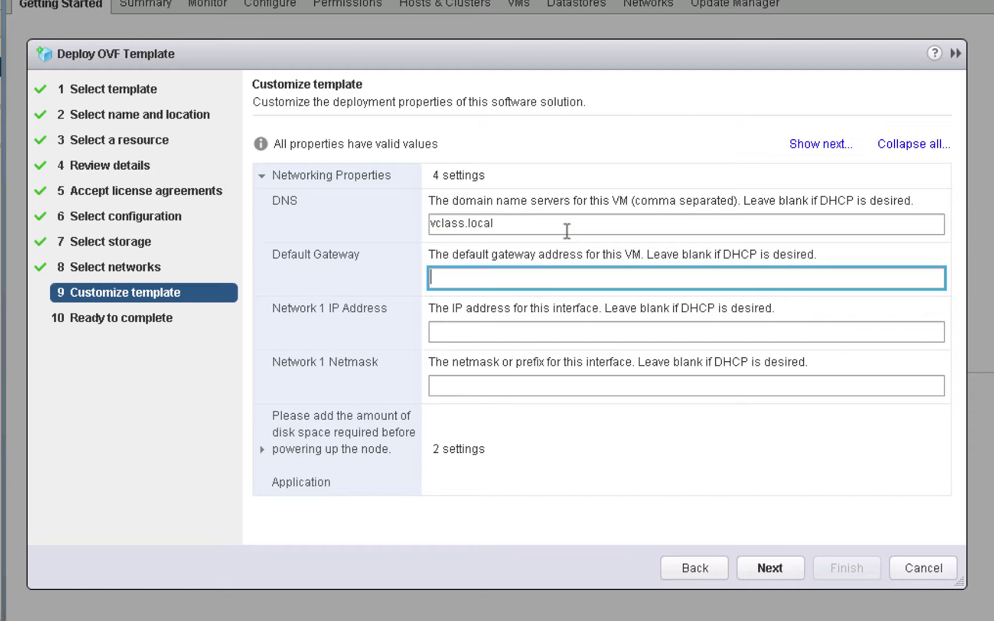
type("172.20.10.10")
key("Tab")
type("17")
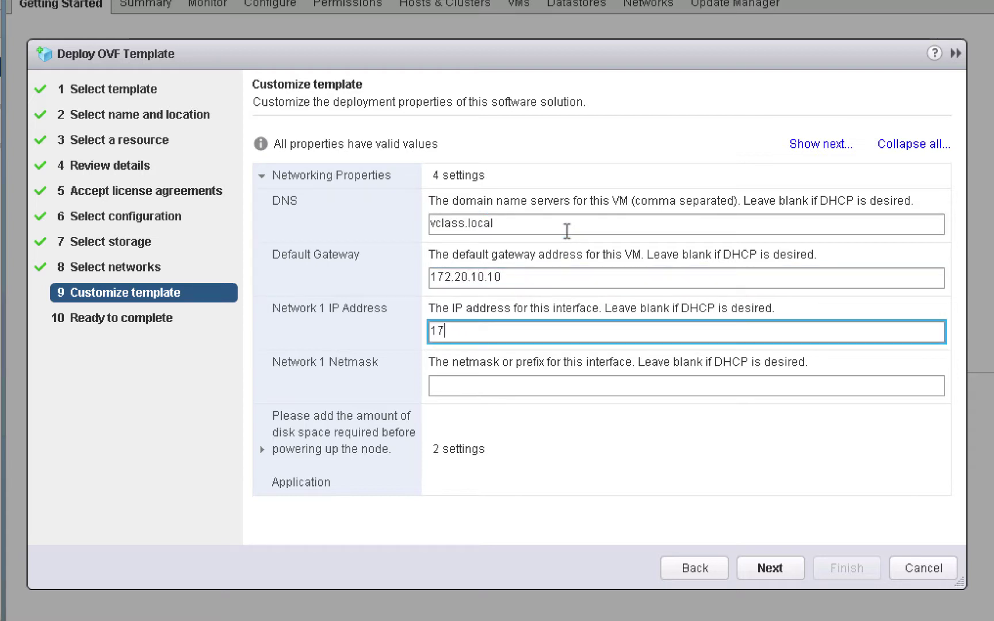
type("2.20.10.183")
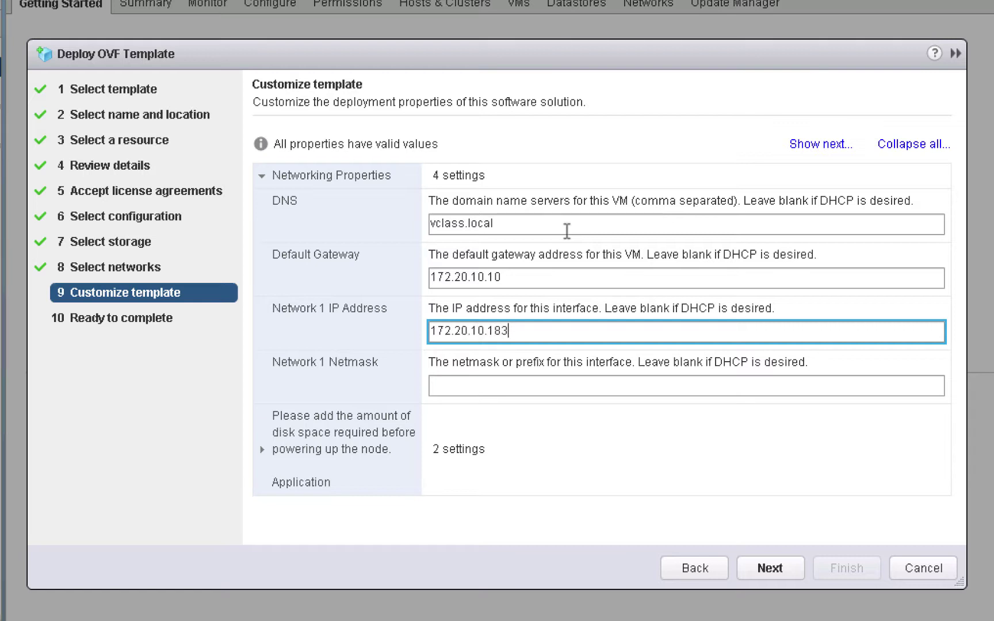
key("Tab")
type("255.")
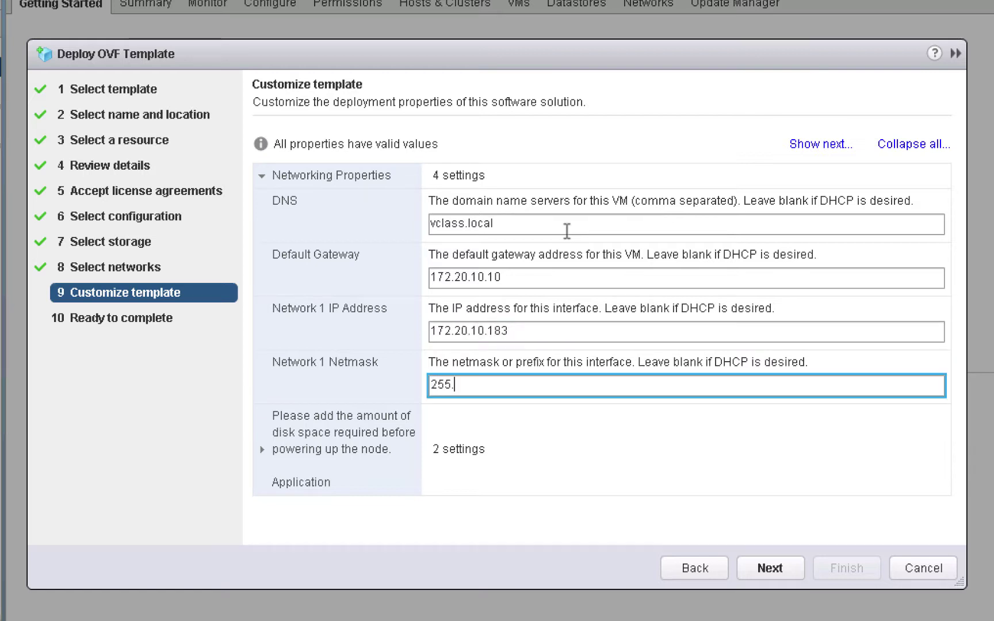
type("255.25")
key("BackSpace")
key("BackSpace")
type(".255.0")
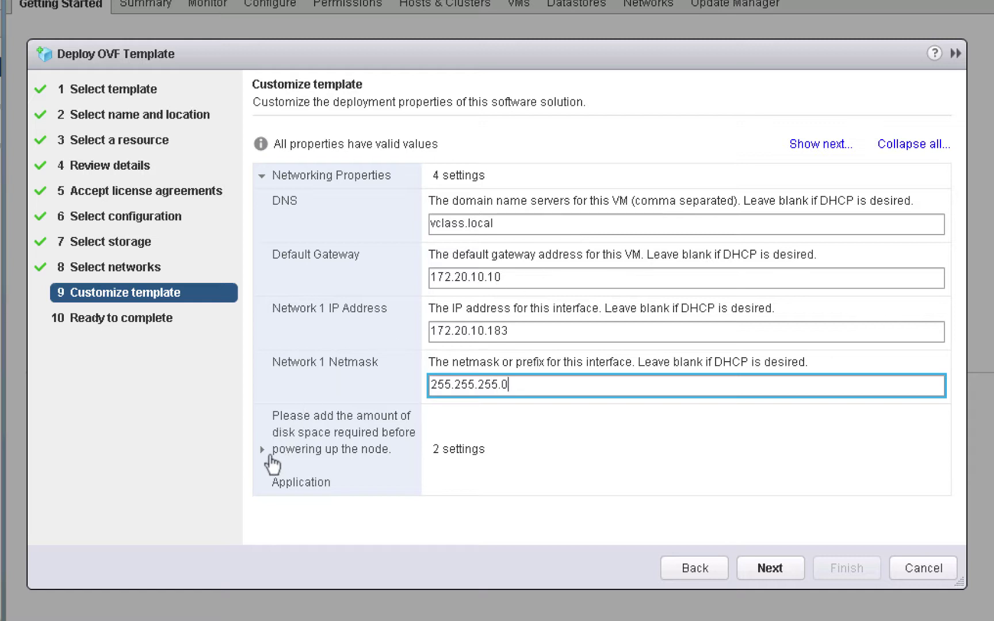
Set the vrops3 timezone to US/Pacific and move to the summary
left_click(262, 450)
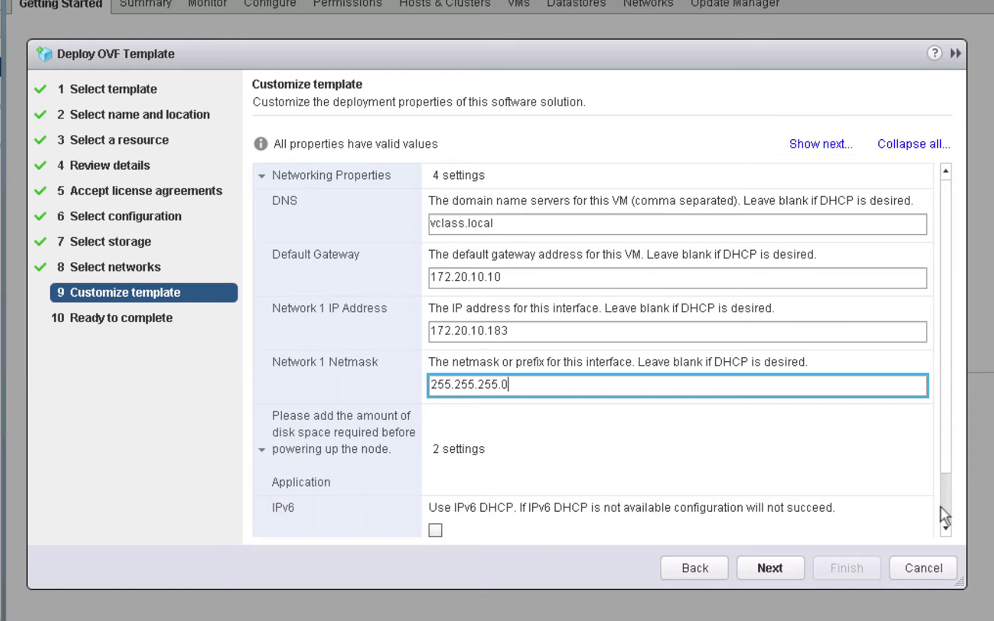
scroll(946, 507, "down", 2)
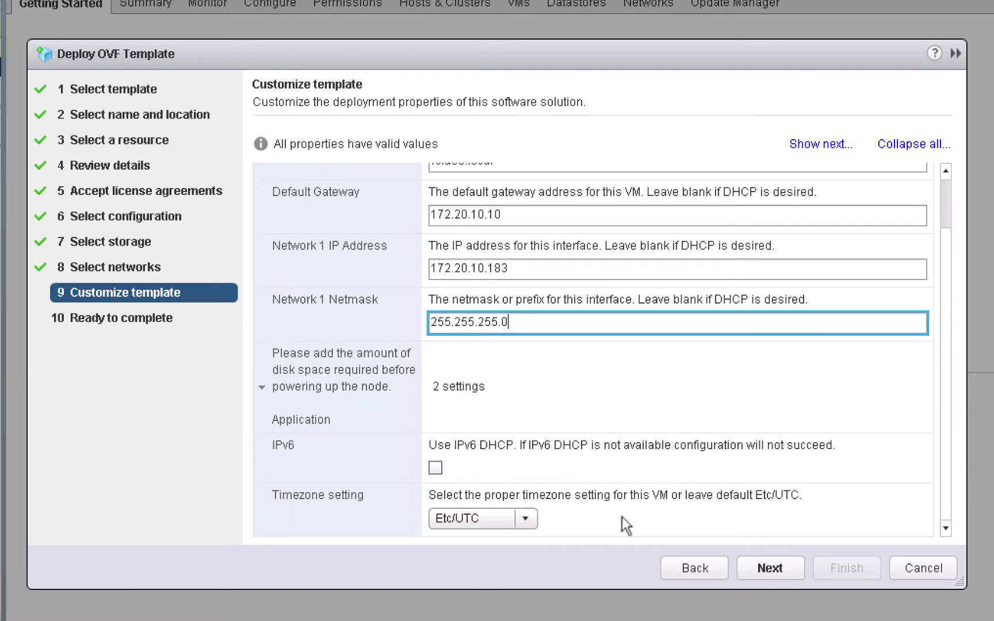
left_click(526, 519)
scroll(482, 570, "down", 15)
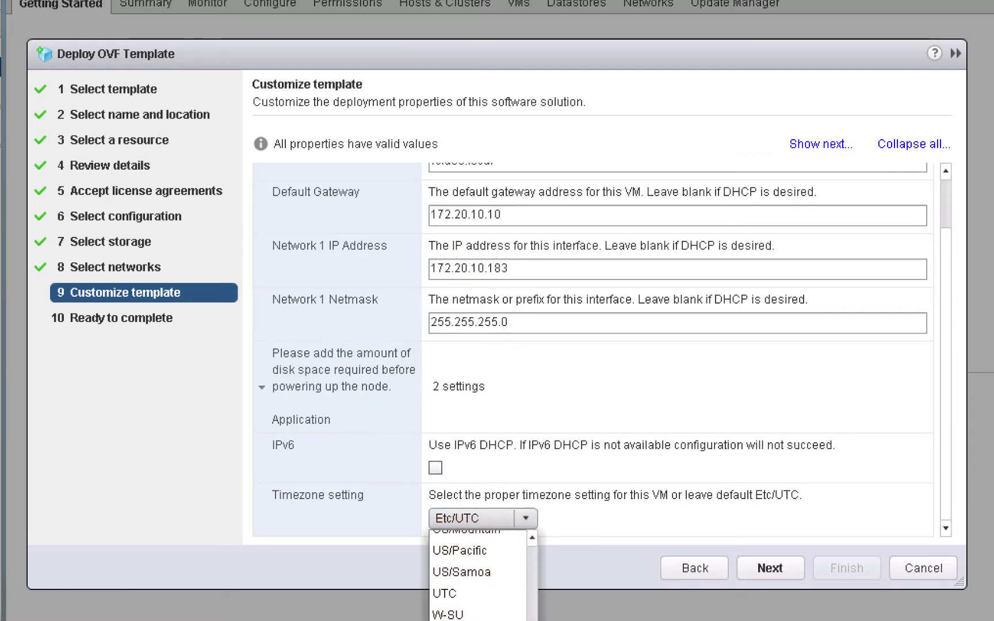
left_click(479, 551)
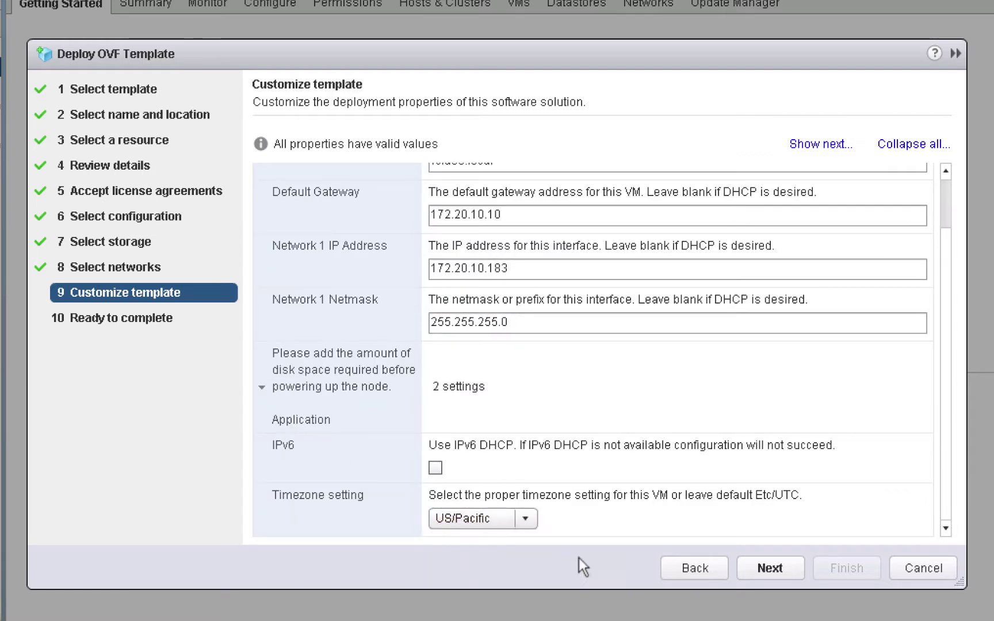
left_click(756, 569)
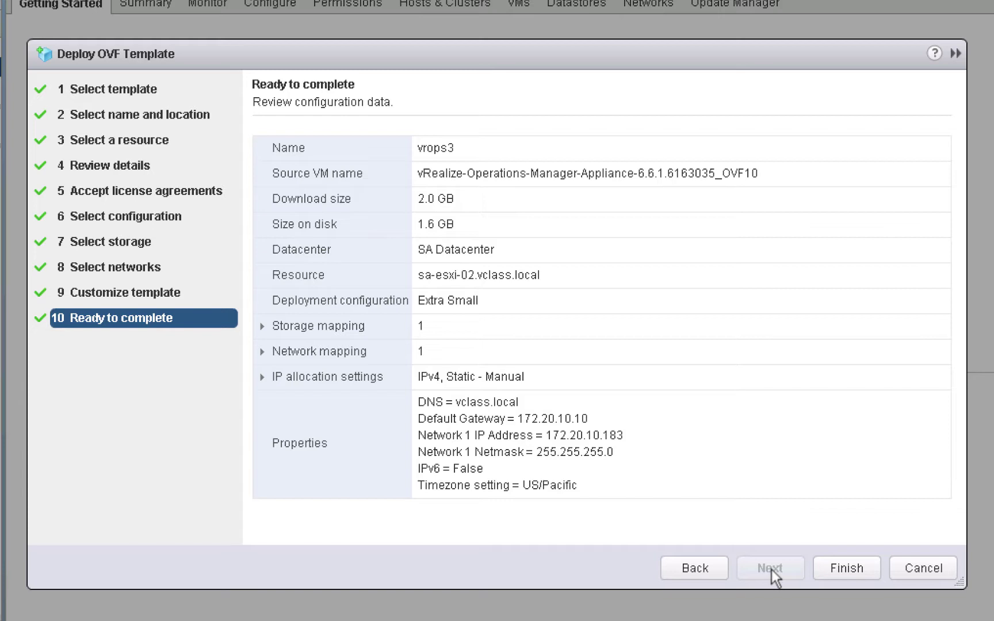
Submit the vrops3 OVF deployment and show the Recent Tasks list
left_click(843, 568)
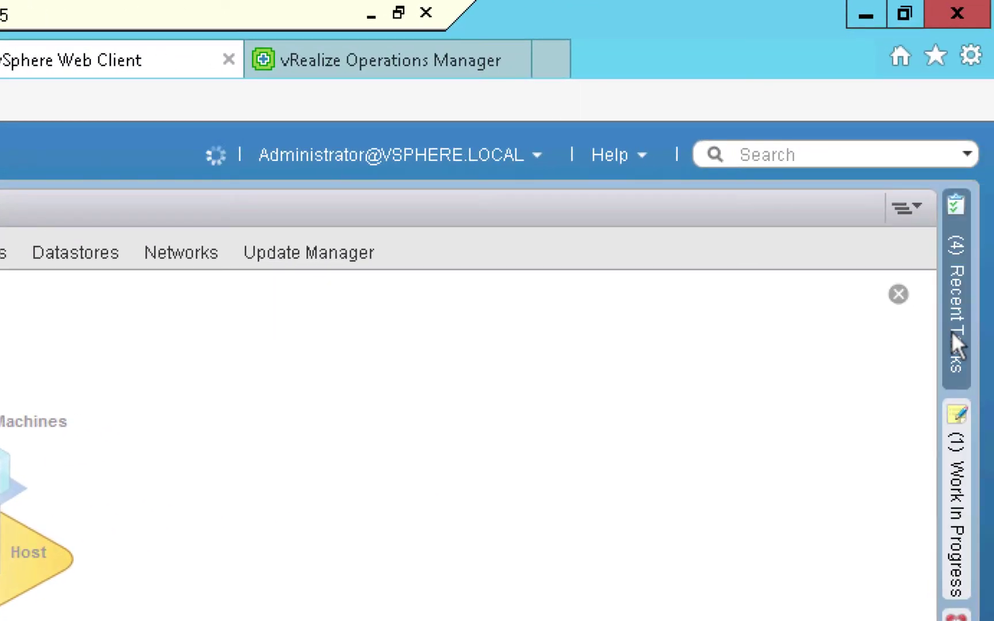
left_click(951, 331)
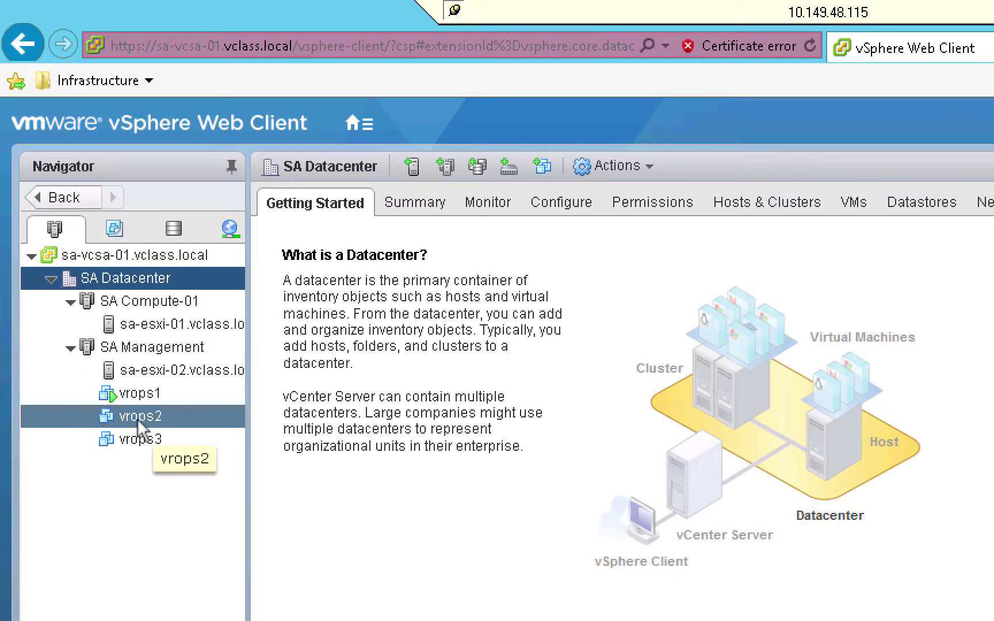
Power on the vrops2 virtual machine under SA Management
right_click(137, 419)
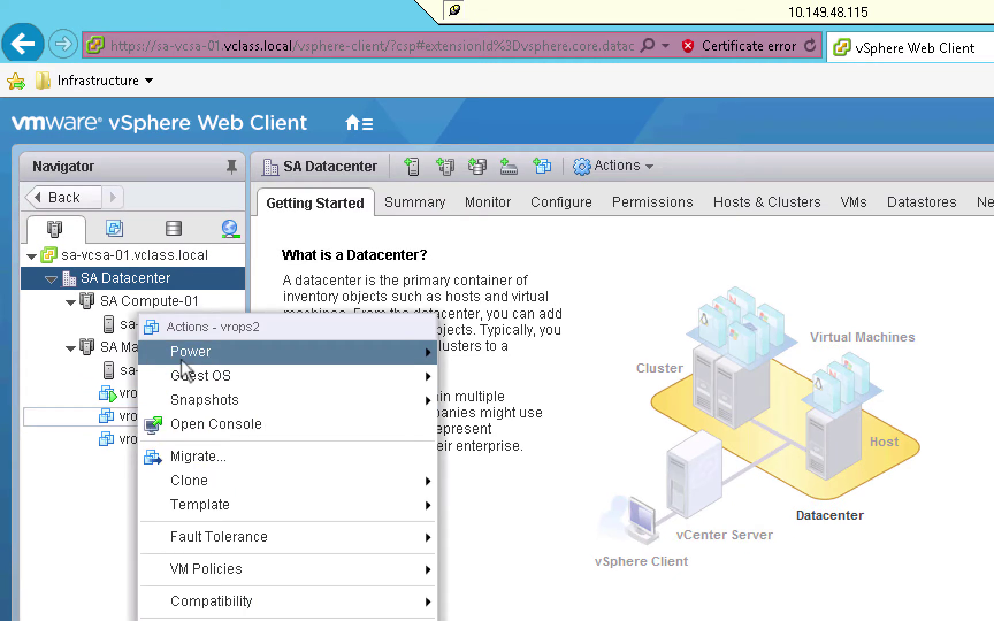
left_click(464, 352)
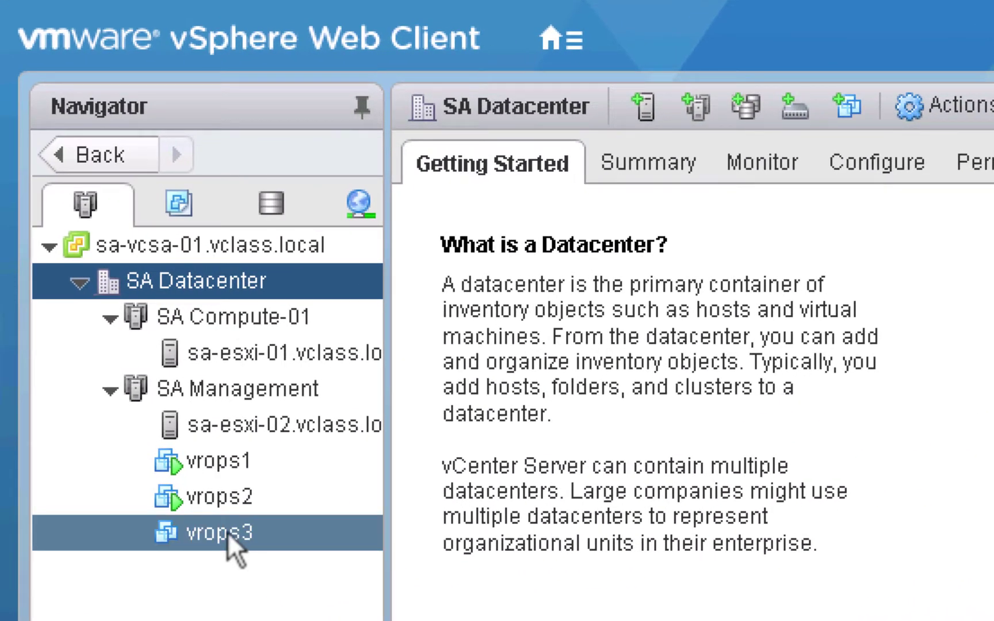
Power on the vrops3 virtual machine under SA Management
right_click(228, 531)
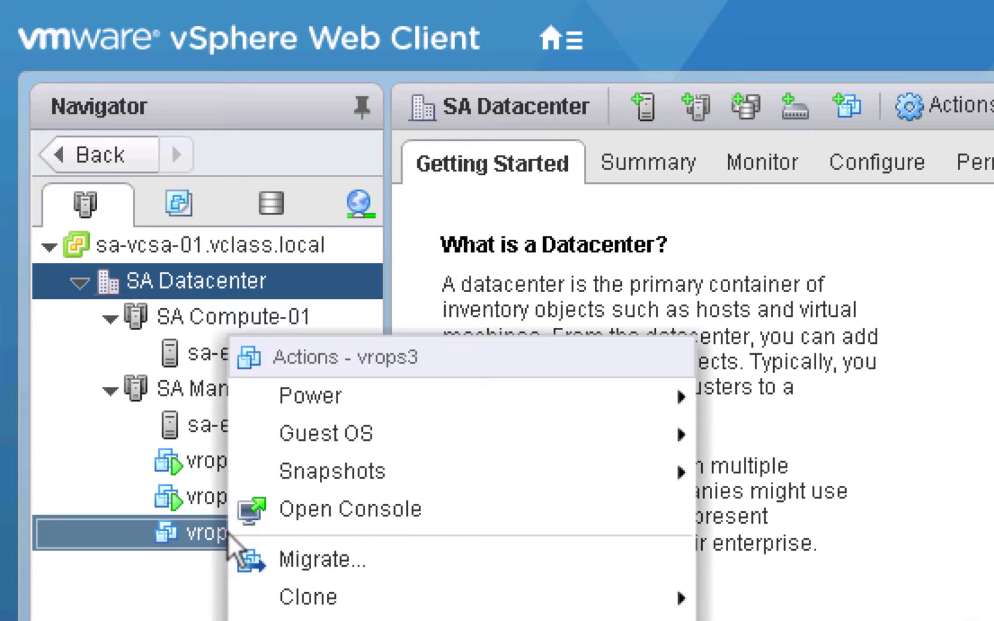
mouse_move(310, 389)
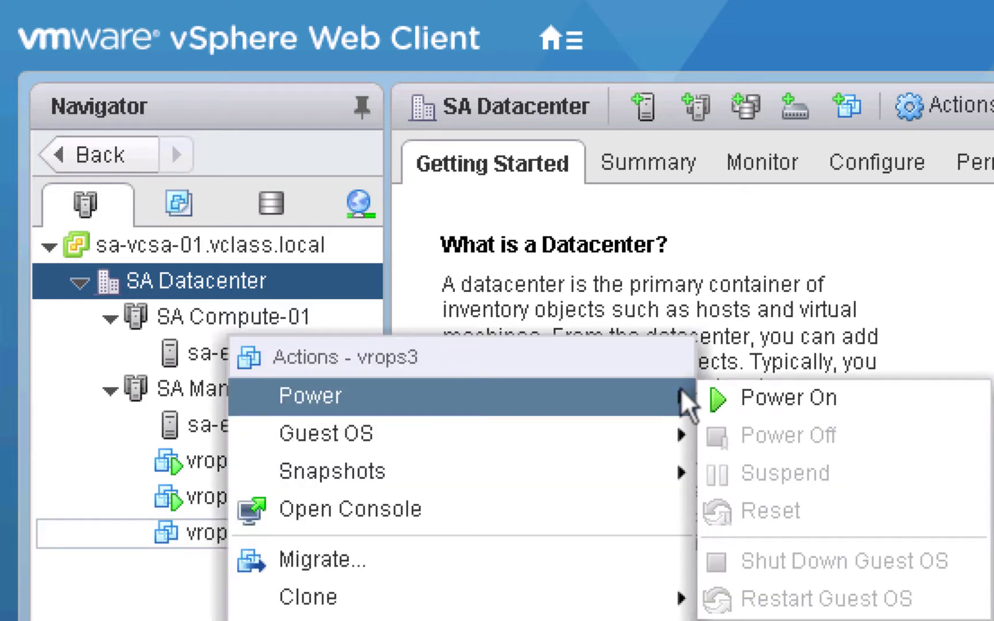
left_click(755, 399)
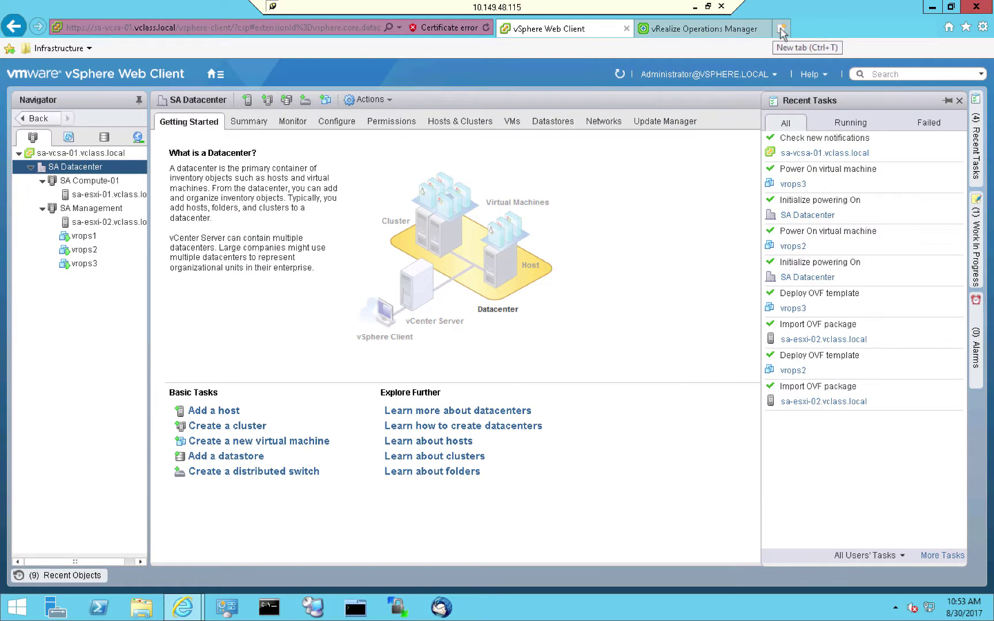
left_click(781, 29)
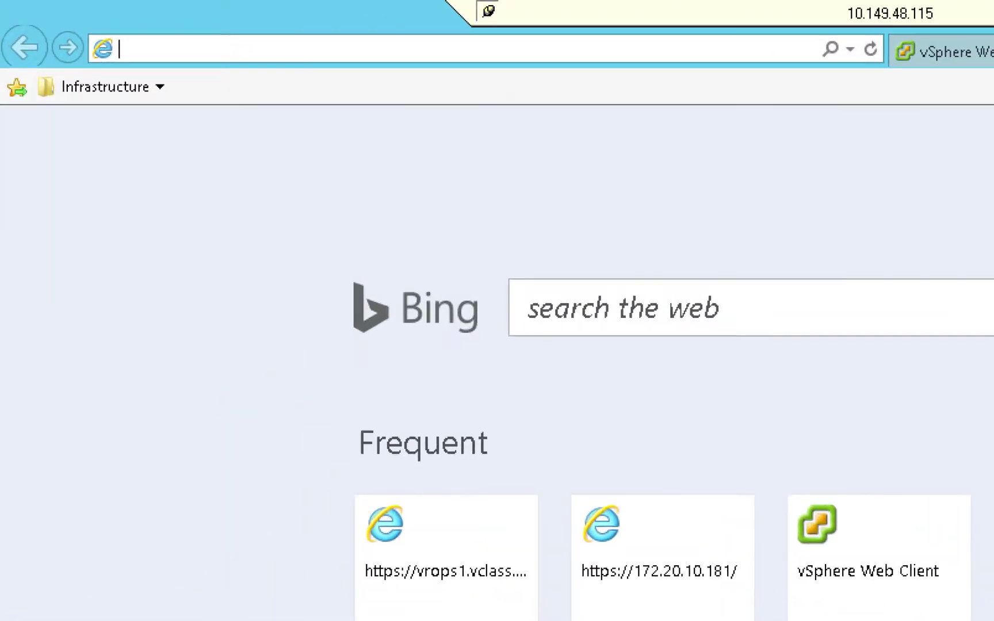
type("https:/")
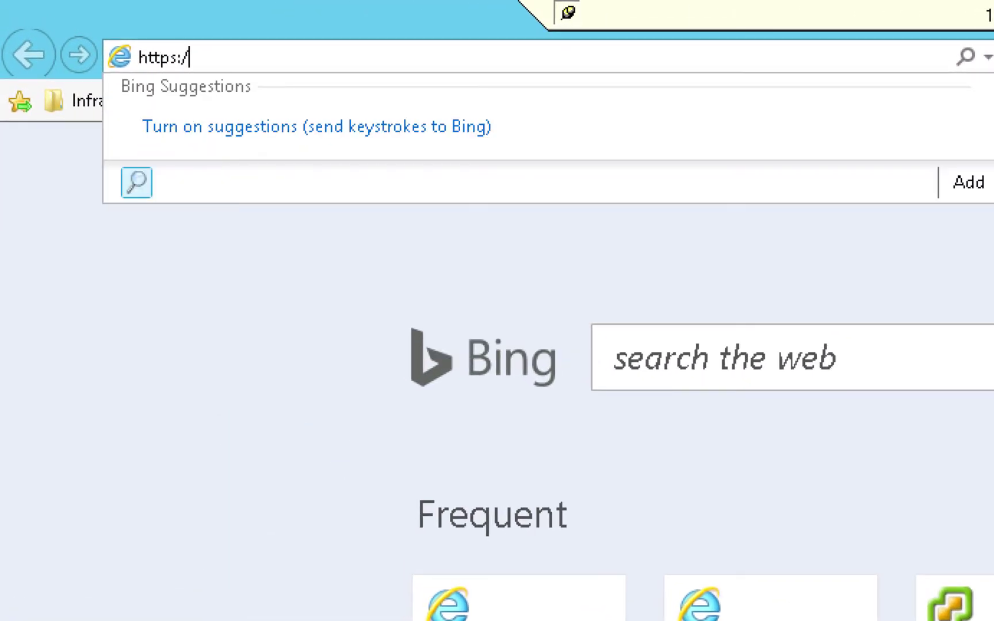
type("/vrops")
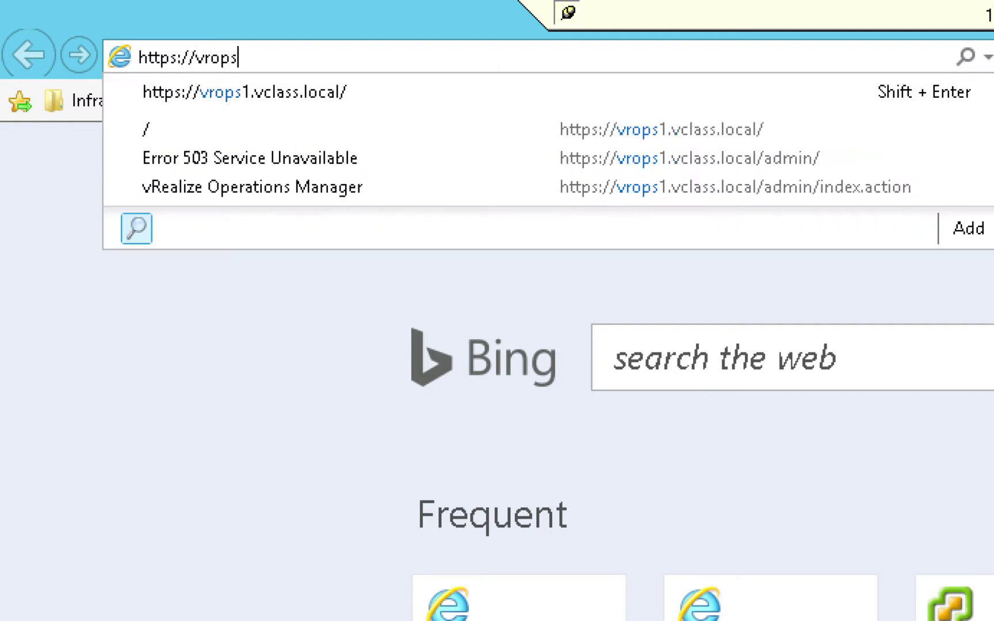
type("2.vclass.local")
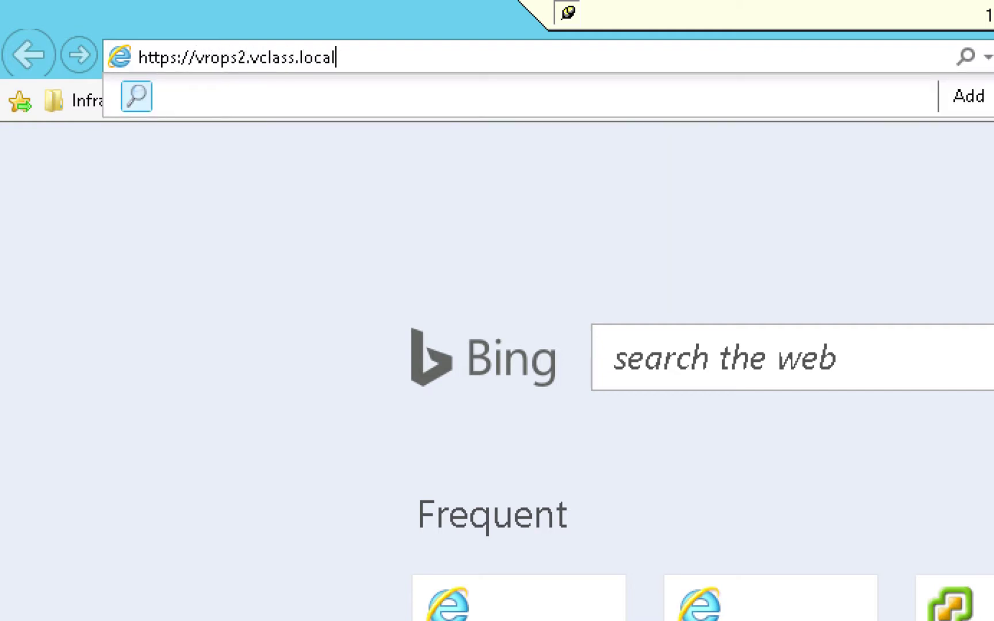
key("Return")
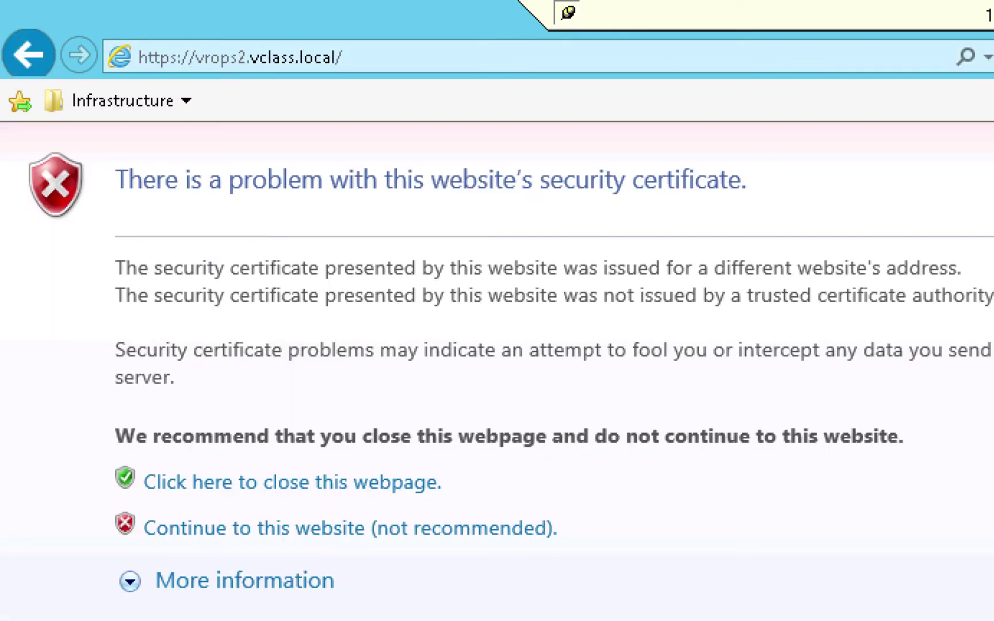
left_click(502, 541)
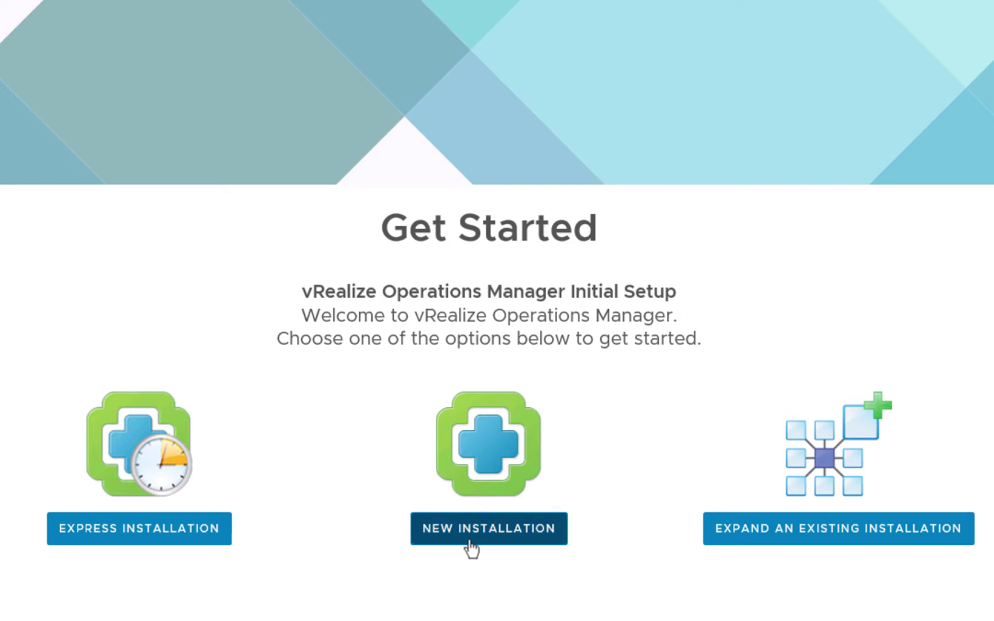
Choose Expand an Existing Installation on the vrops2 Get Started page
left_click(727, 541)
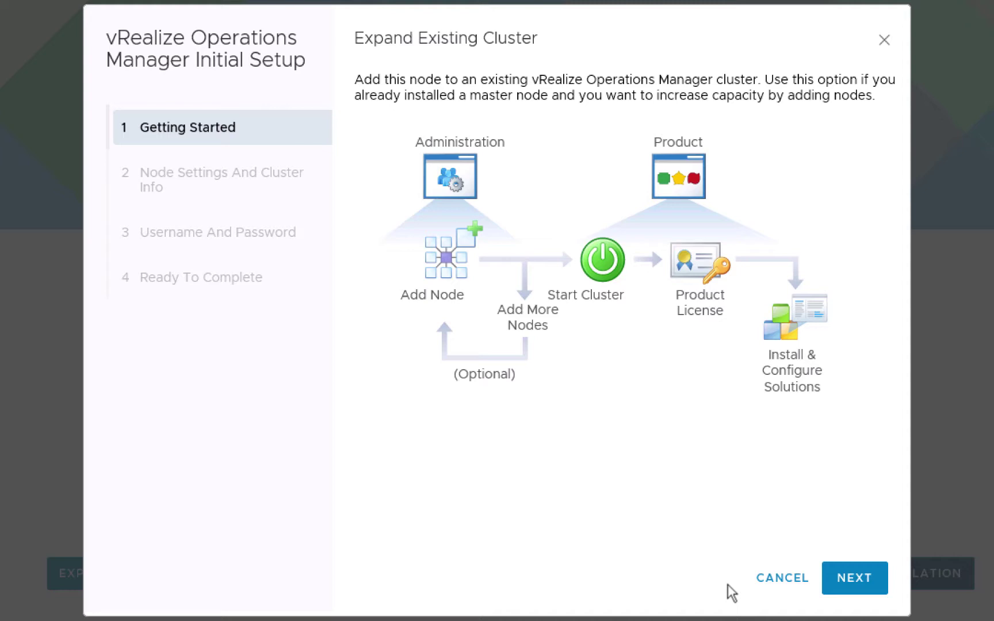
Name the new node vrops2 and keep its node type as Data
left_click(846, 584)
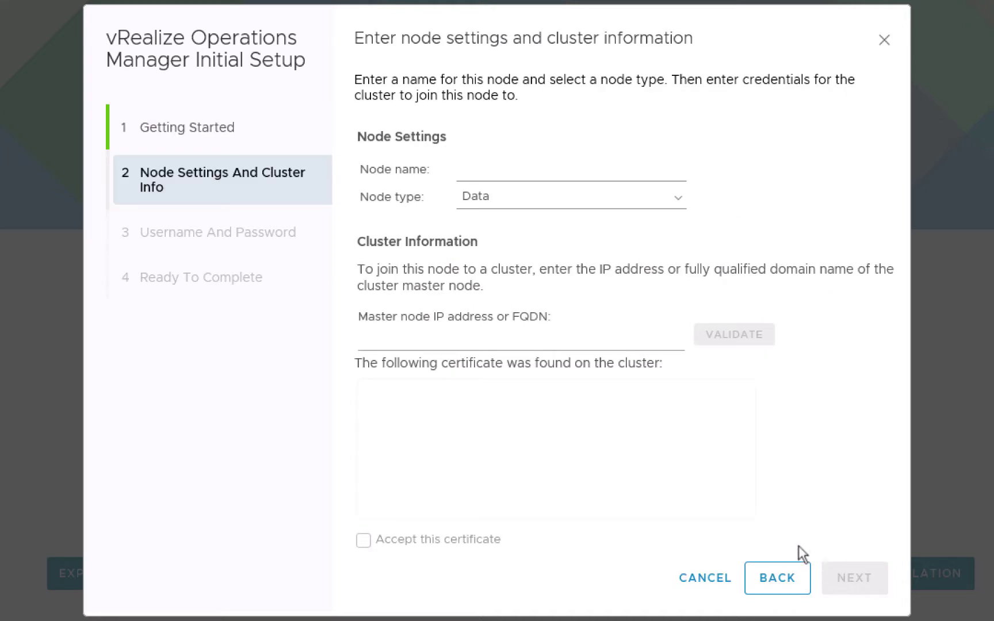
left_click(504, 171)
type("vrops")
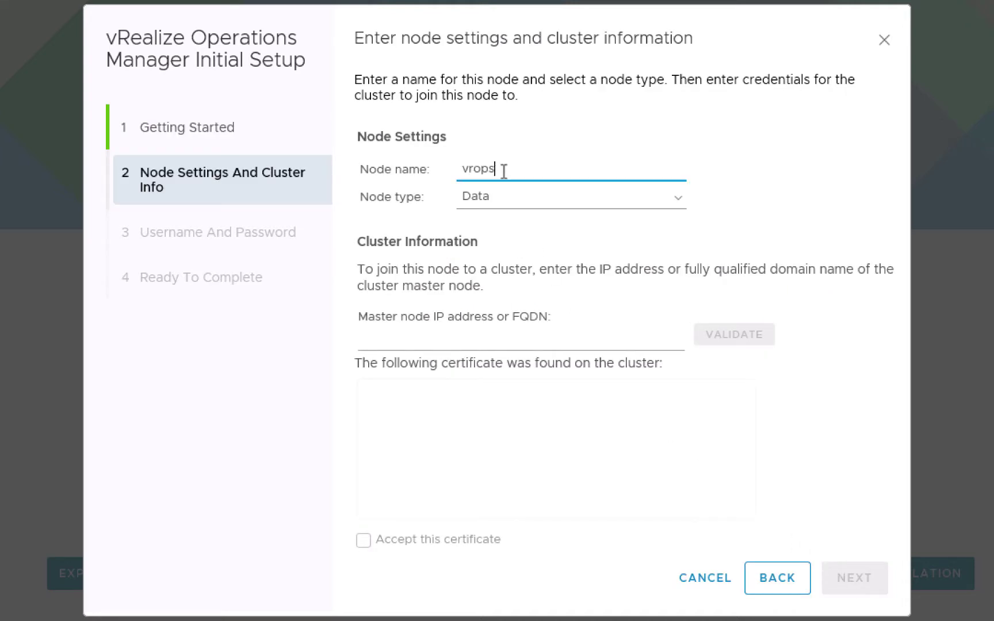
type("2")
left_click(501, 197)
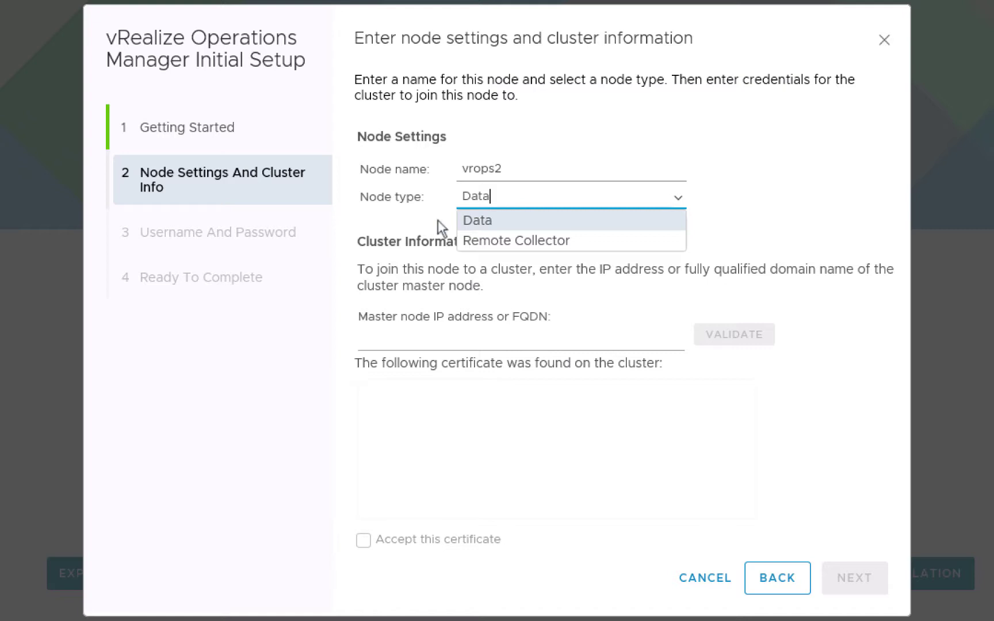
key("Return")
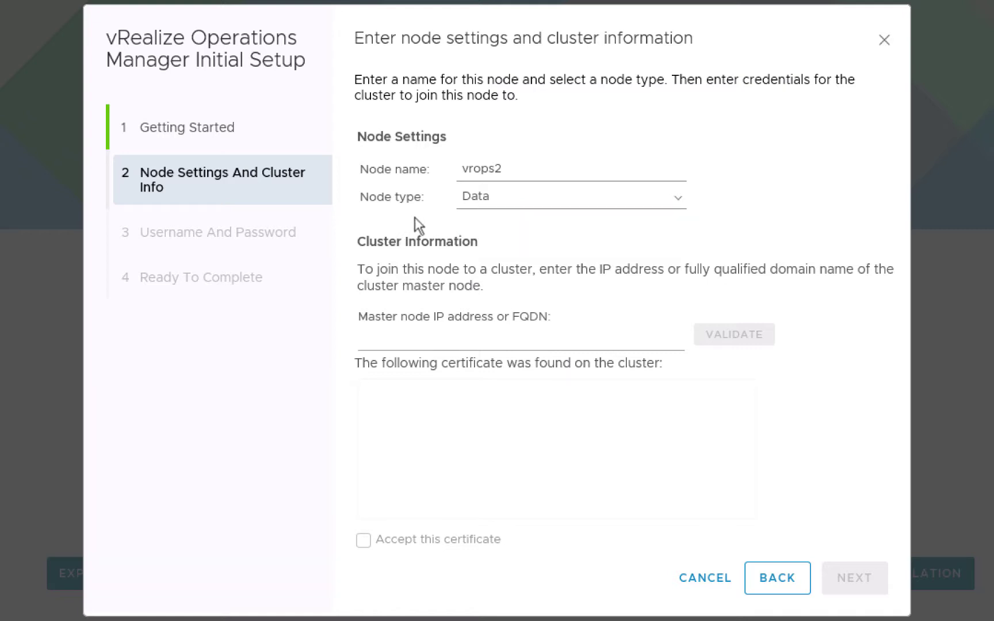
key("Tab")
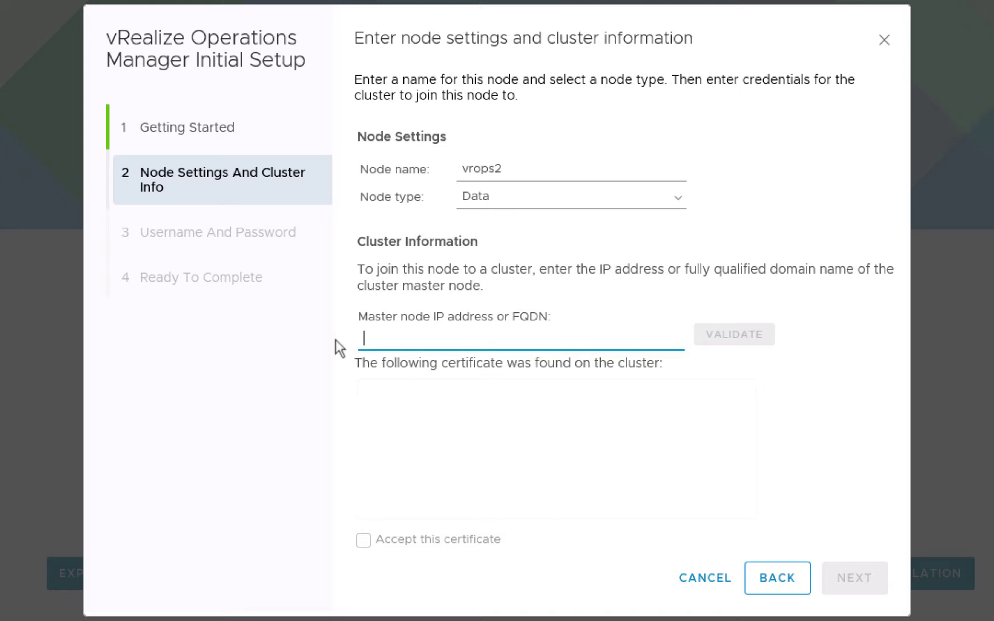
Validate master node 172.20.10.181 and accept its certificate
type("172")
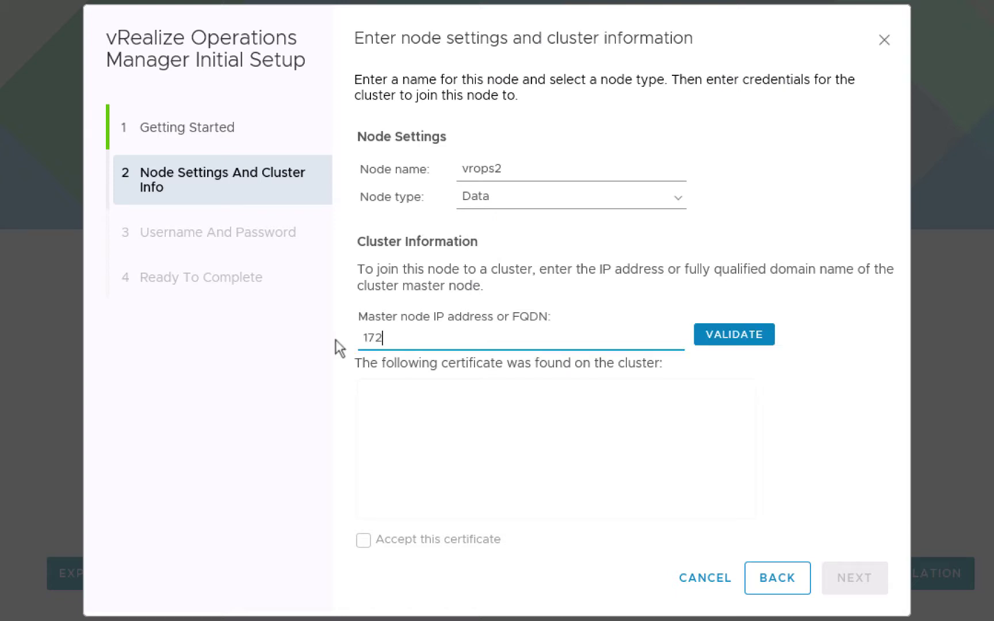
type(".20.10.181")
left_click(735, 337)
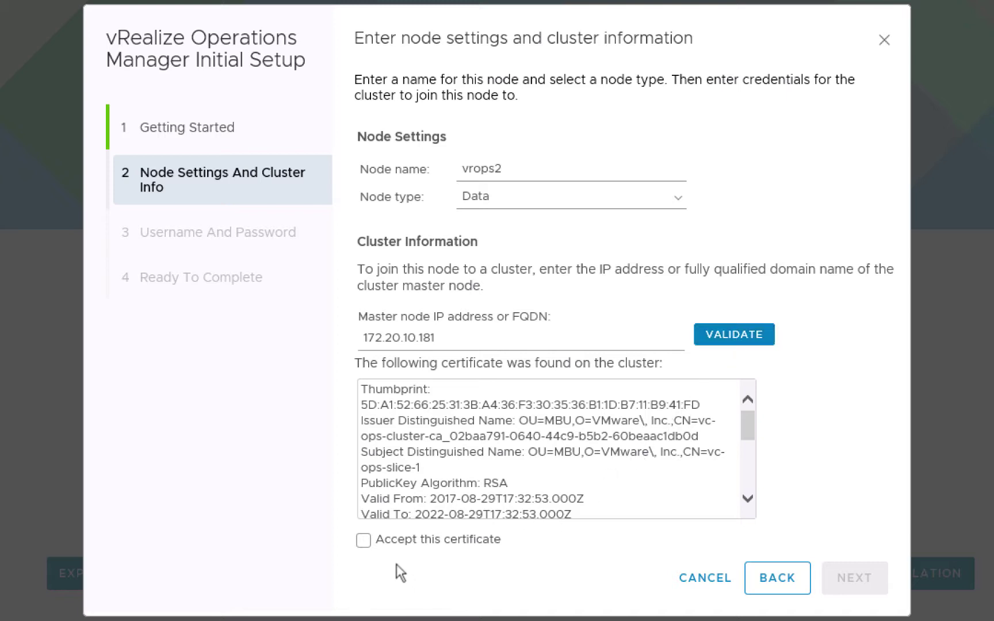
left_click(364, 542)
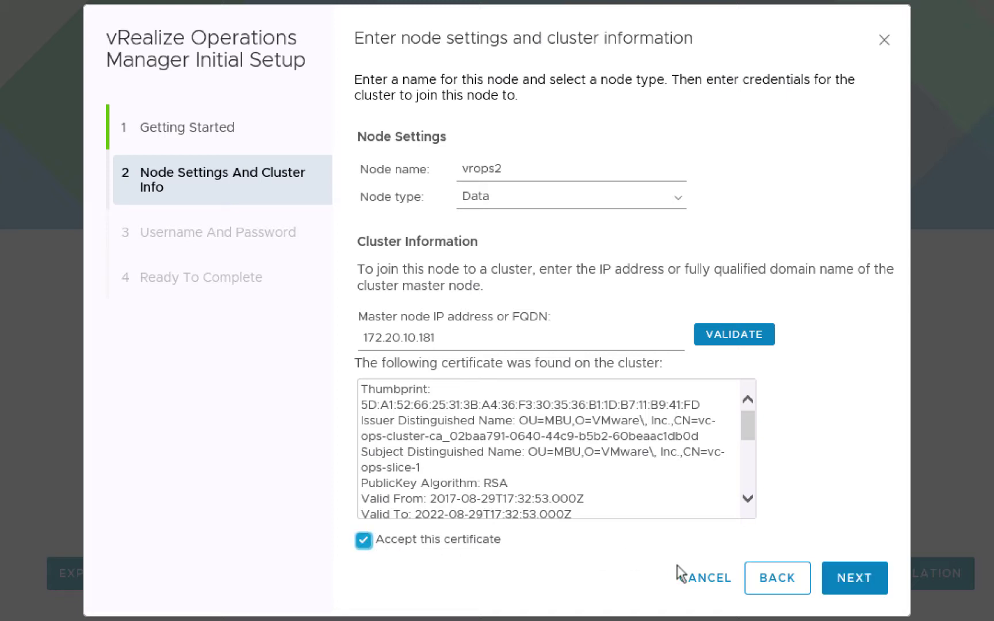
Enter the cluster admin account's password and submit the credentials step
left_click(846, 585)
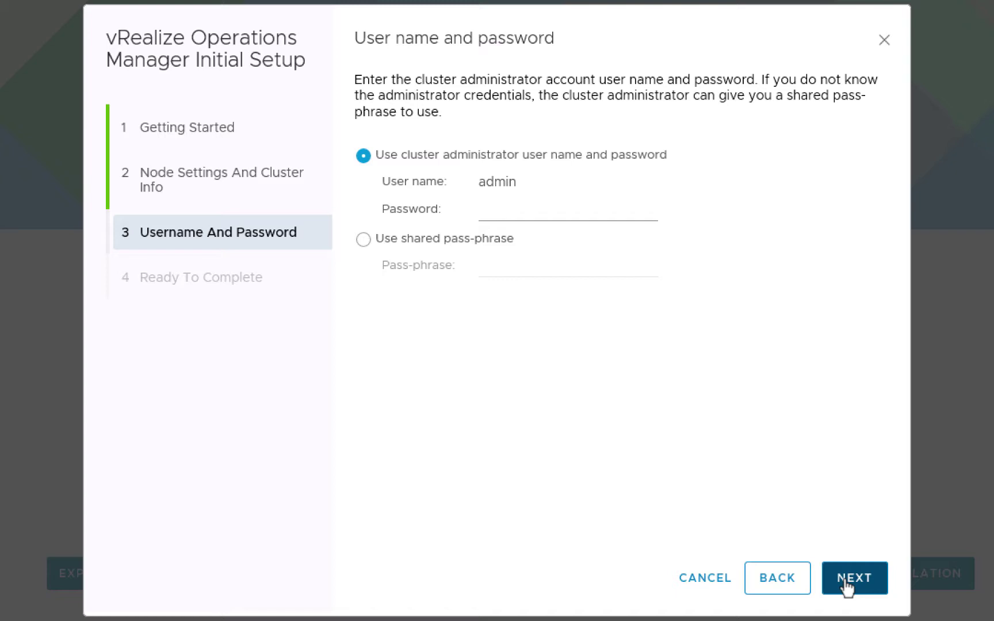
left_click(506, 209)
type("VMware1!")
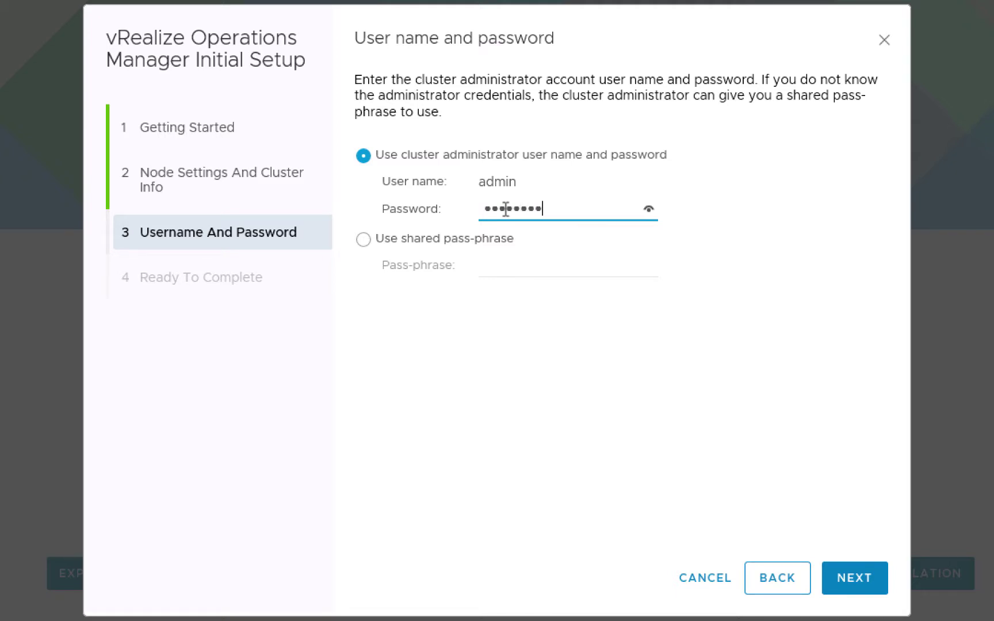
left_click(849, 576)
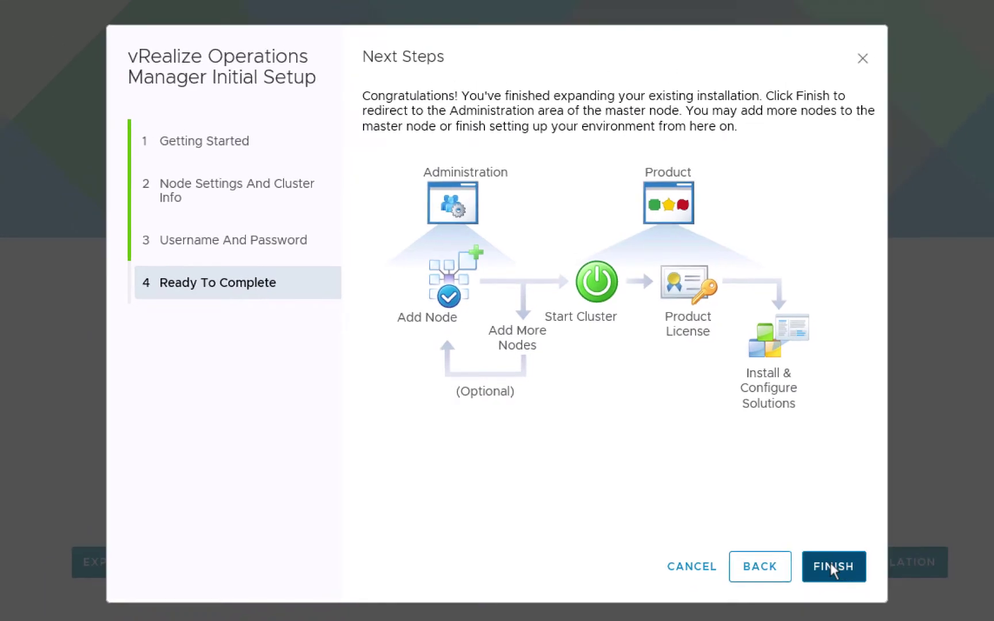
Finish the vrops2 expansion wizard and open a blank browser tab
left_click(851, 578)
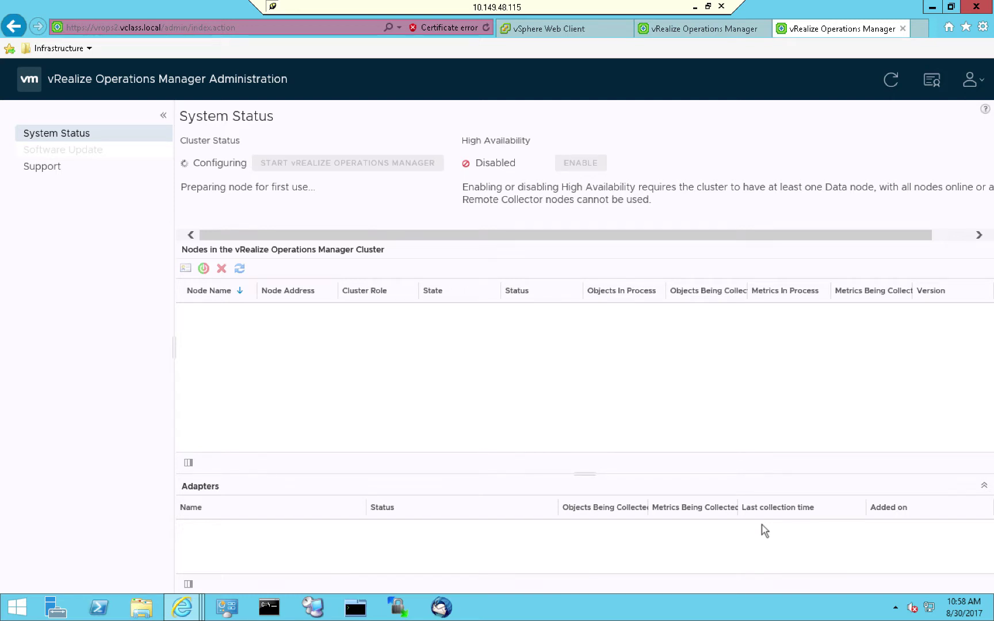
key("ctrl+t")
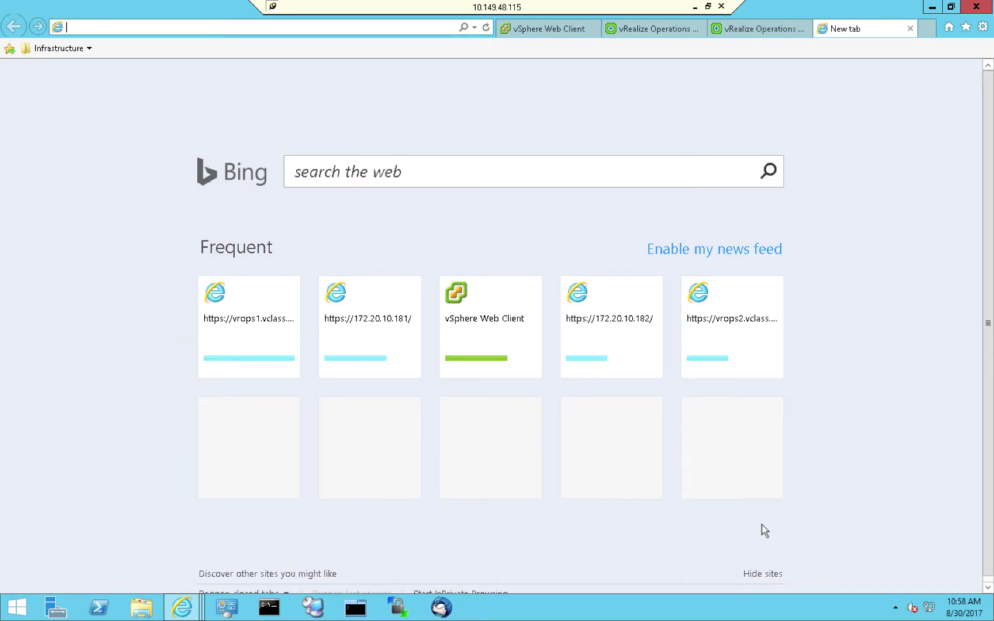
type("https")
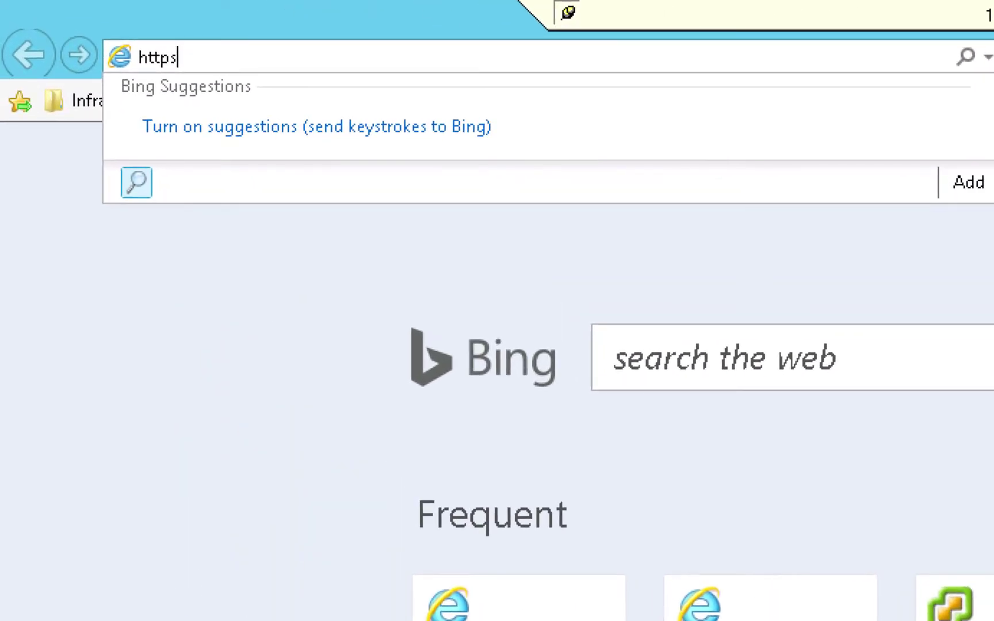
type("://v")
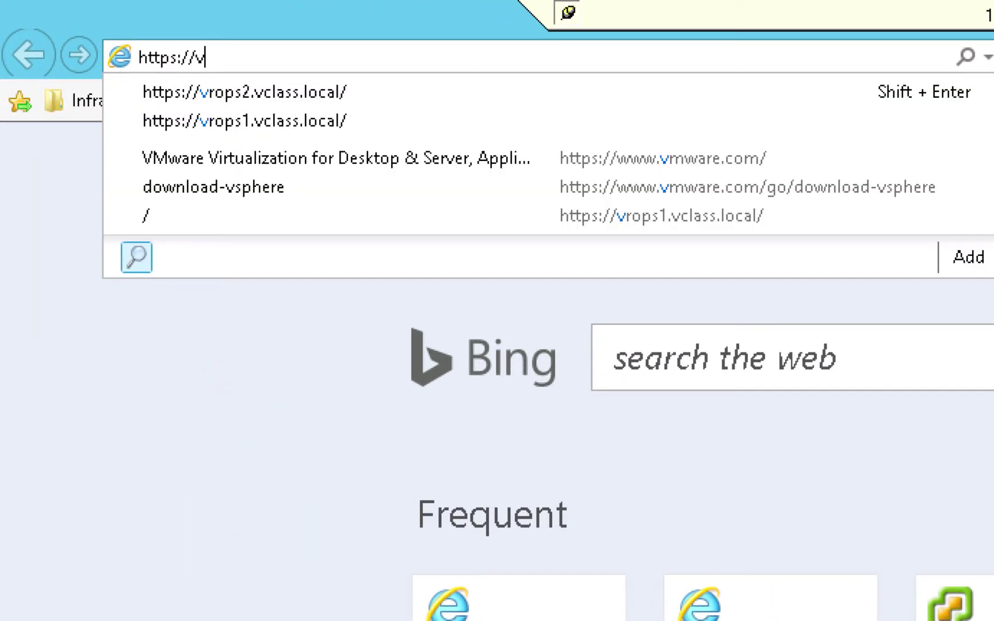
type("rop")
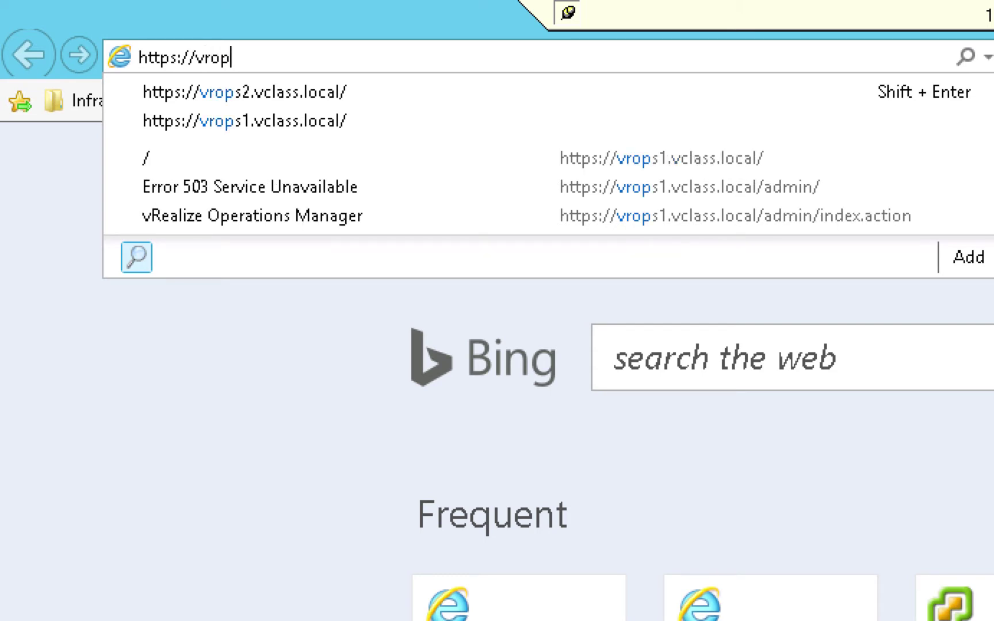
type("s3.vclass.local")
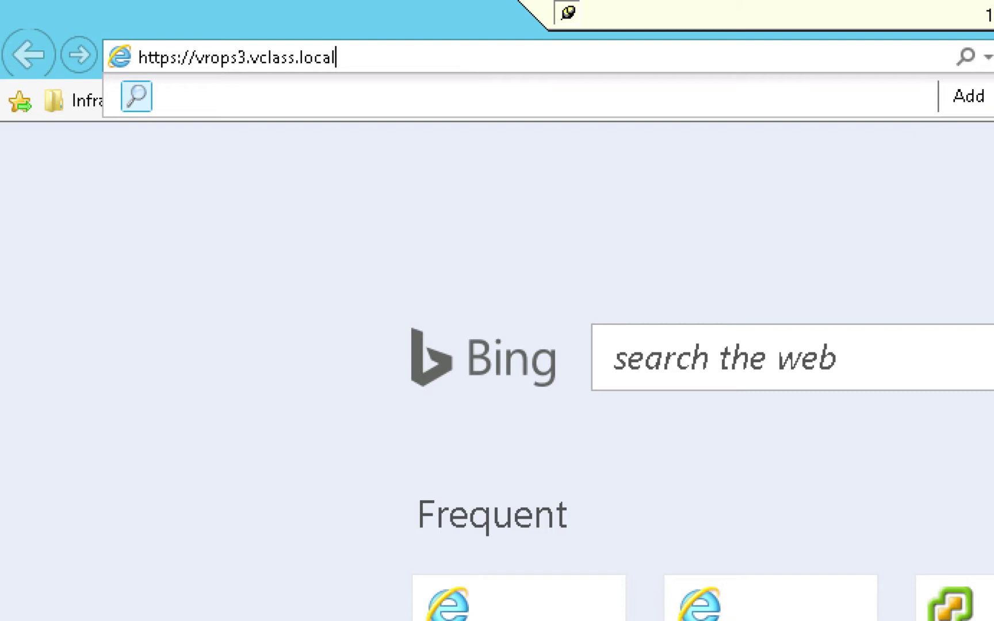
key("Return")
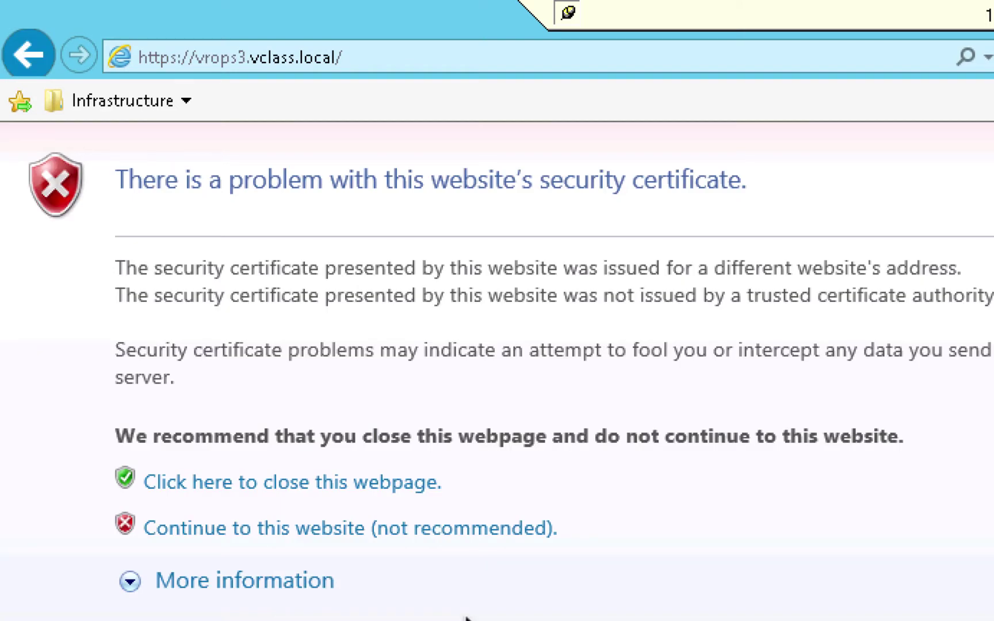
left_click(406, 531)
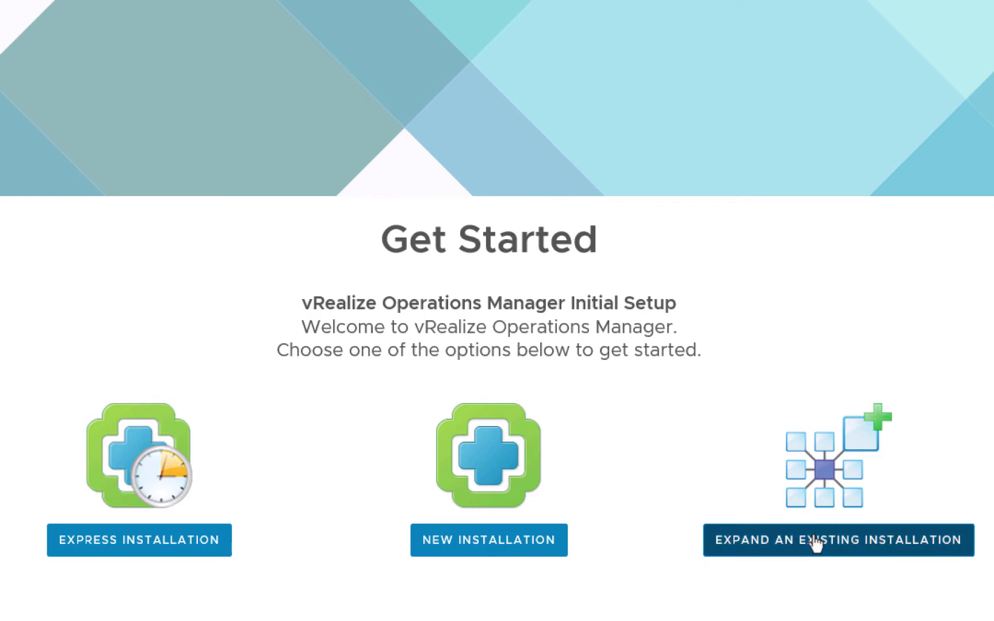
Start Expand an Existing Installation for vrops3 and move on to Node Settings
left_click(816, 543)
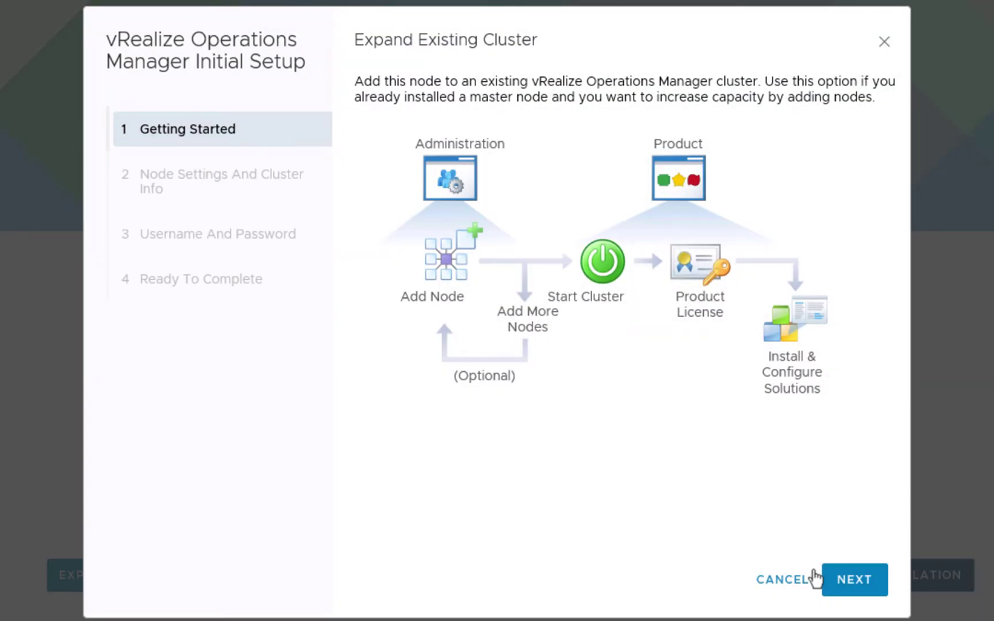
left_click(854, 581)
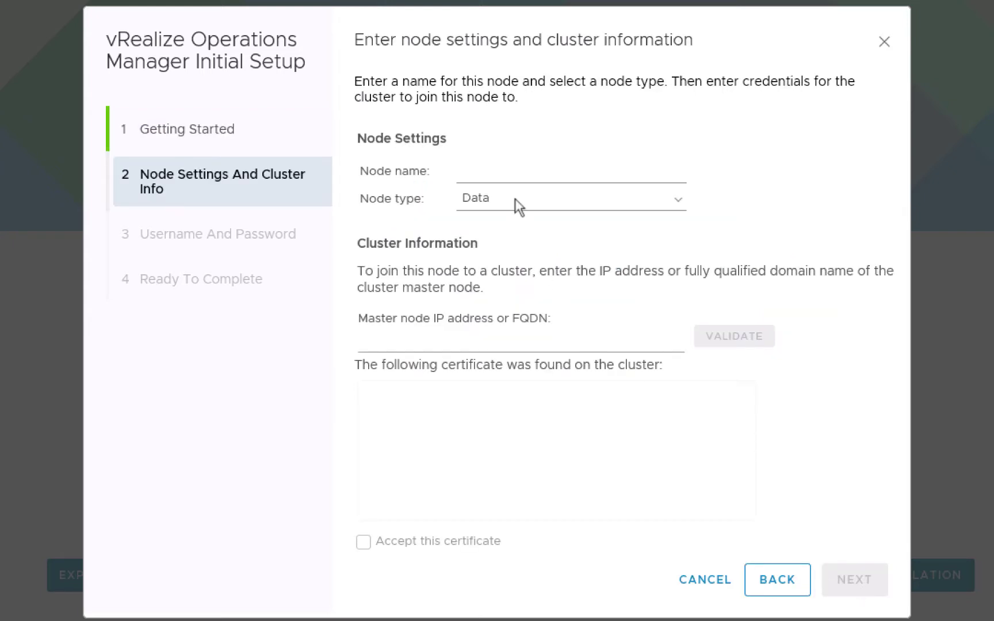
Set node vrops3 to join master 172.20.10.181, validate it and accept its certificate
left_click(511, 177)
type("vrop")
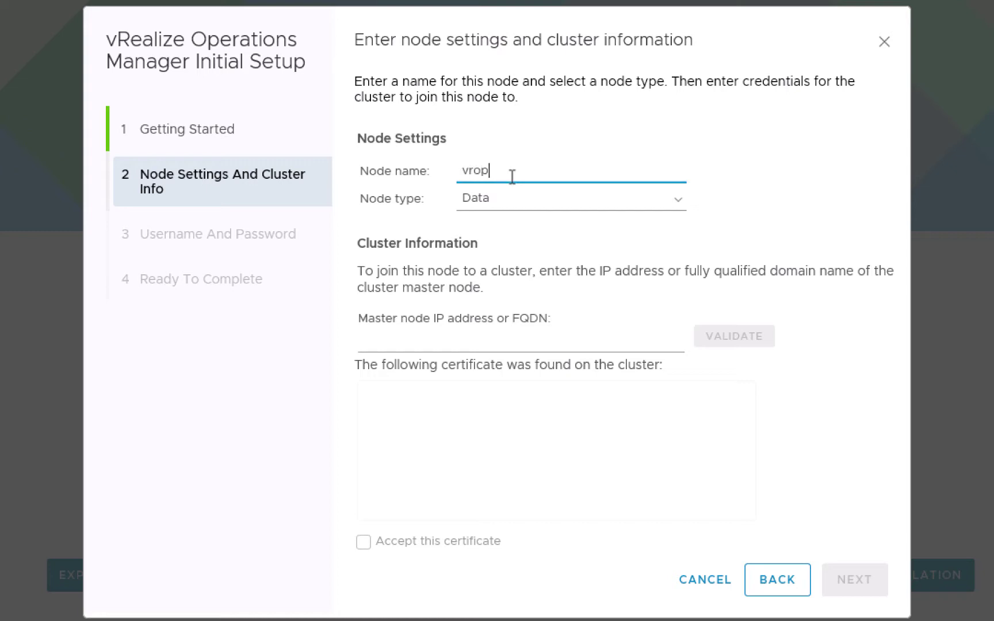
type("s3")
left_click(485, 337)
type("1")
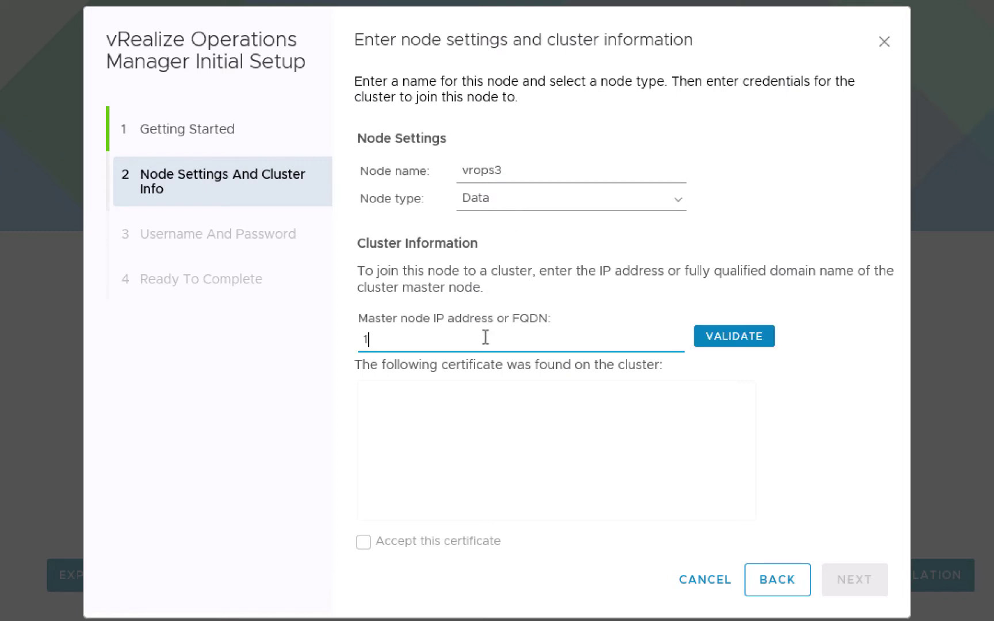
type("72.20.10.181")
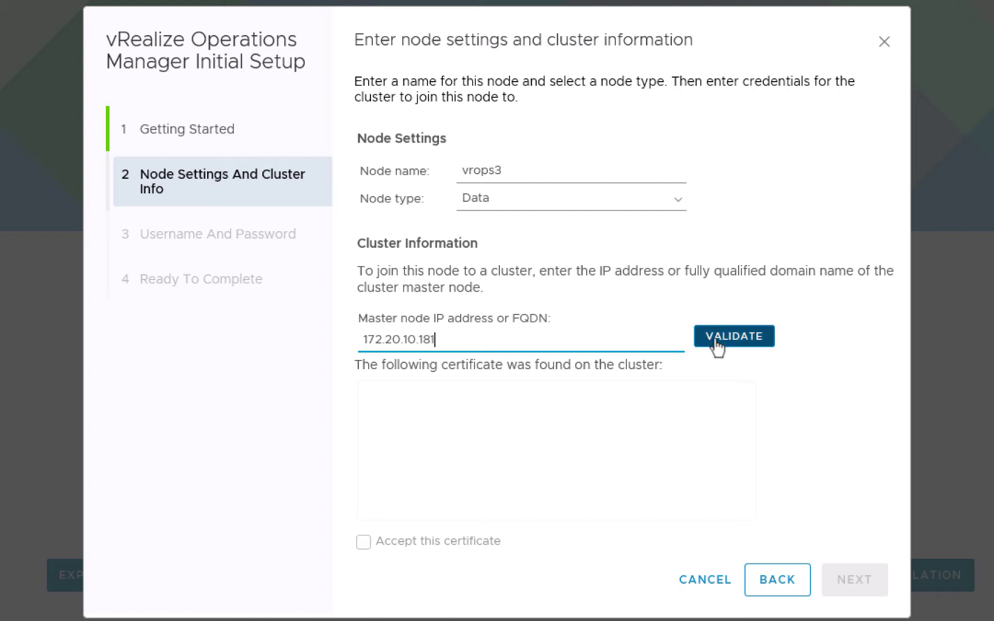
left_click(715, 344)
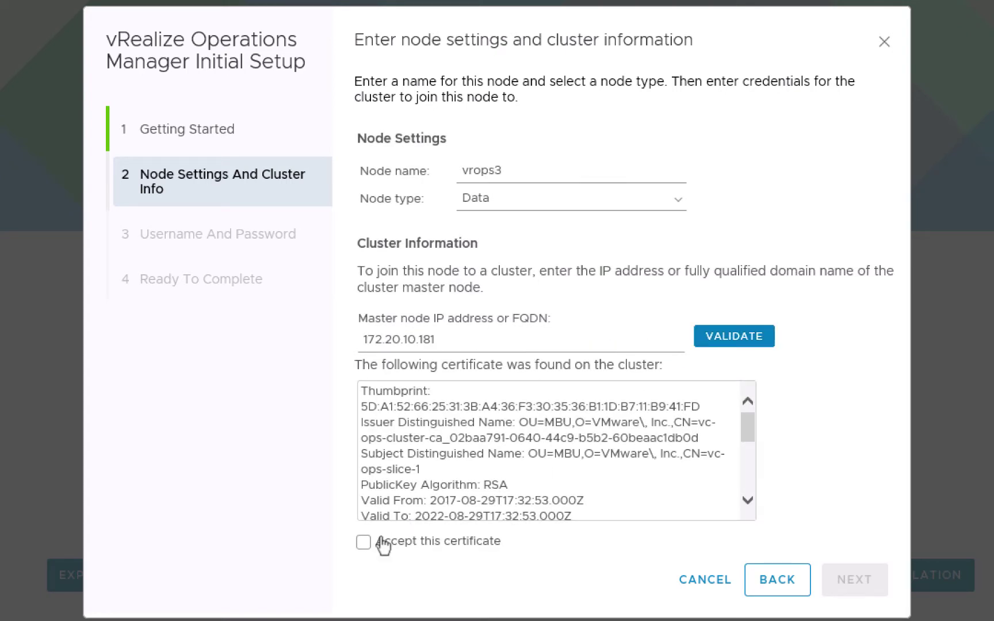
left_click(364, 542)
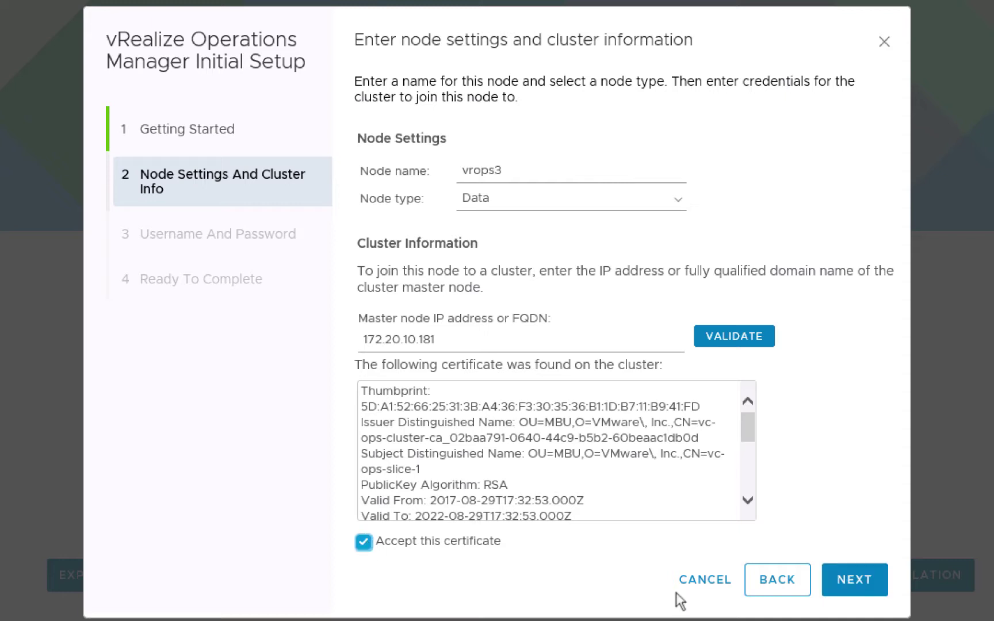
left_click(847, 586)
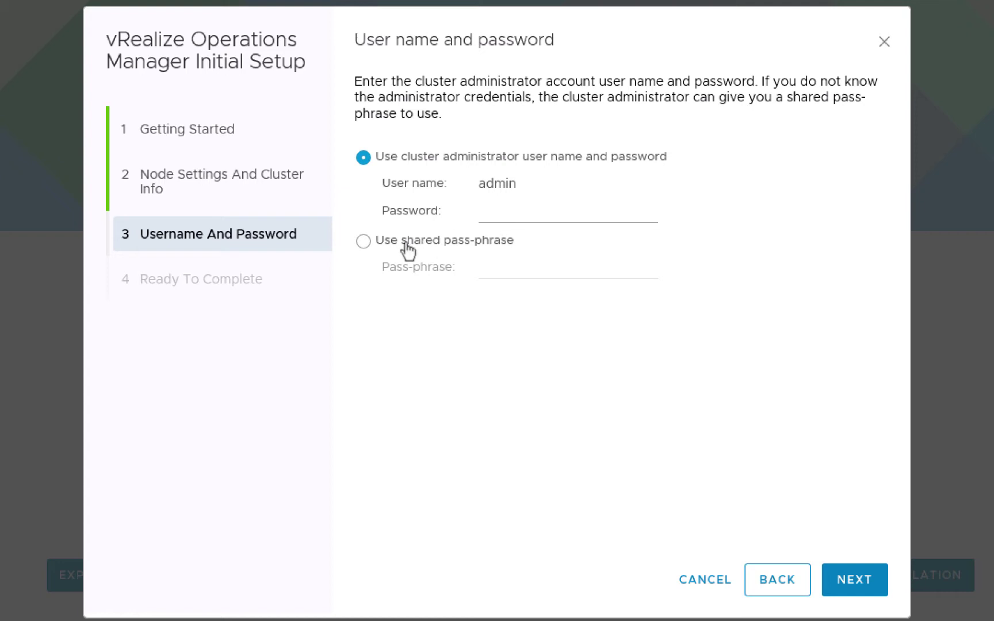
Choose 'Use shared pass-phrase' for vrops3, then switch to the vrops1 administration page
left_click(363, 241)
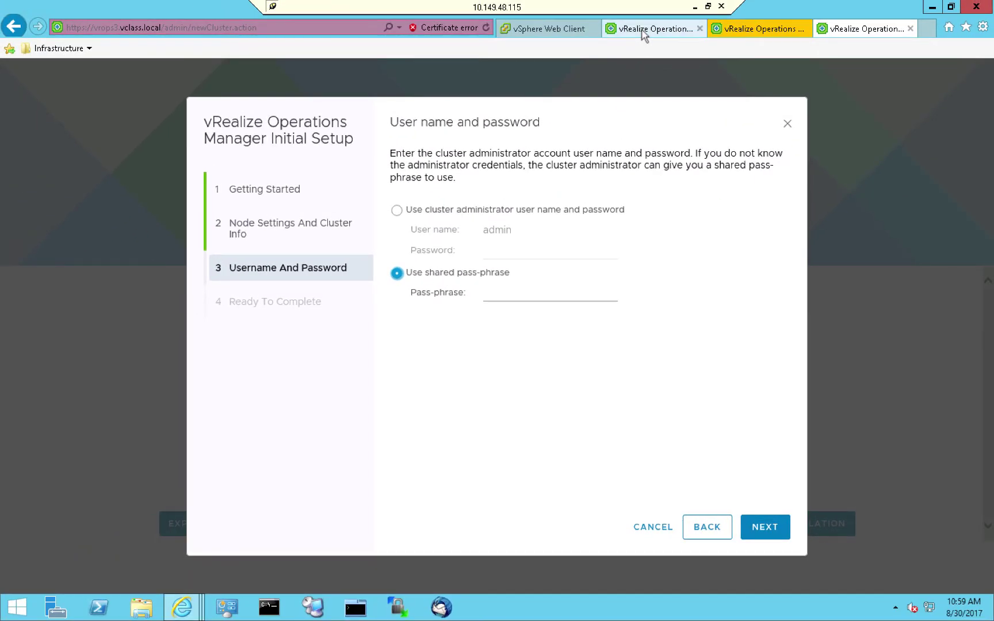
left_click(644, 35)
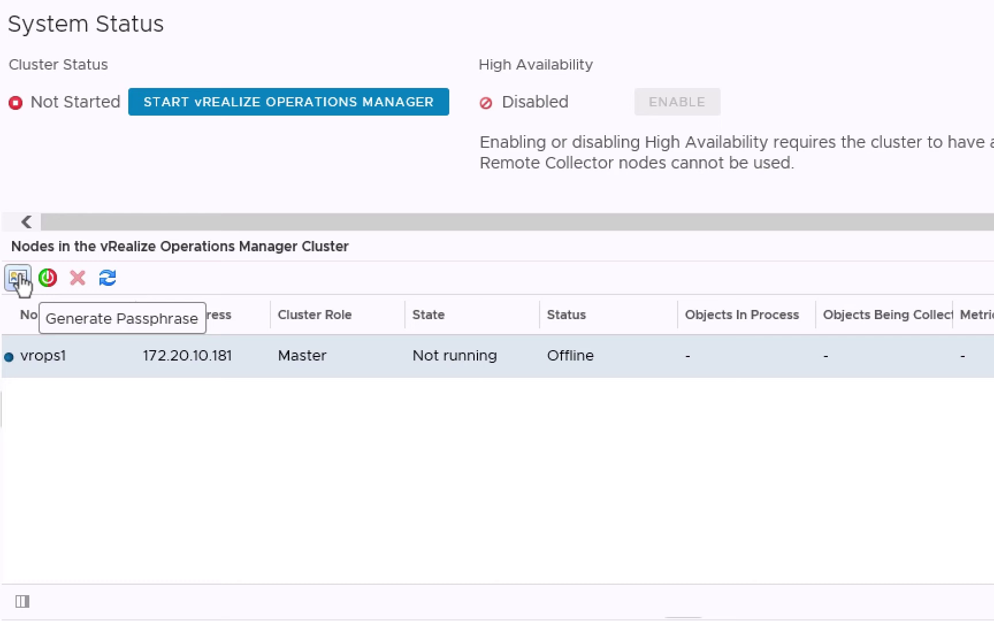
Generate a one-time add-node passphrase valid for 1 hour on vrops1 and select it
left_click(20, 276)
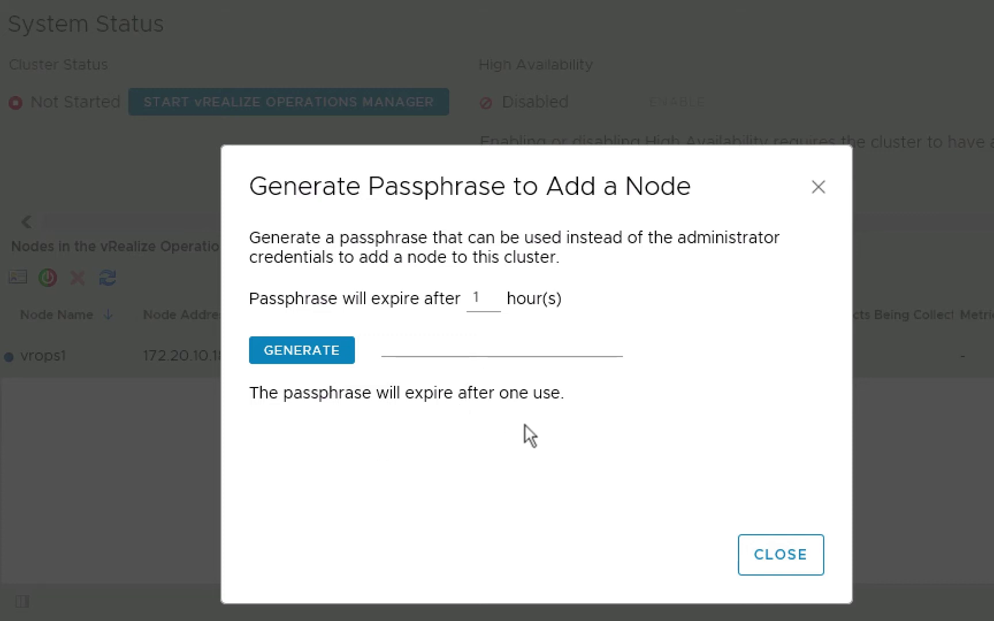
left_click(315, 352)
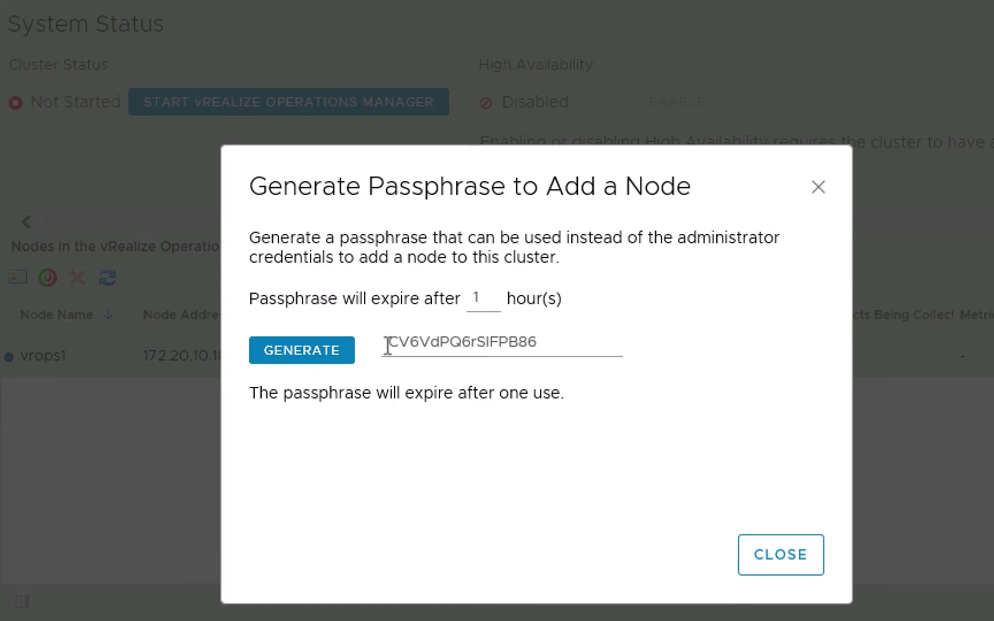
left_click_drag(386, 342, 564, 344)
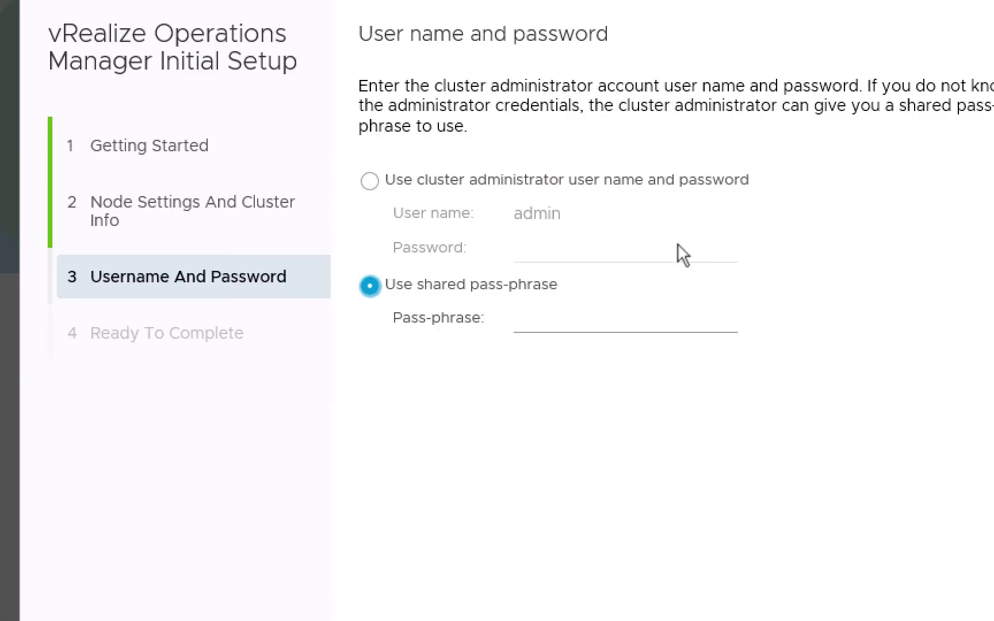
Paste the generated passphrase into the vrops3 Pass-phrase field and complete the wizard
left_click(578, 311)
key("ctrl+v")
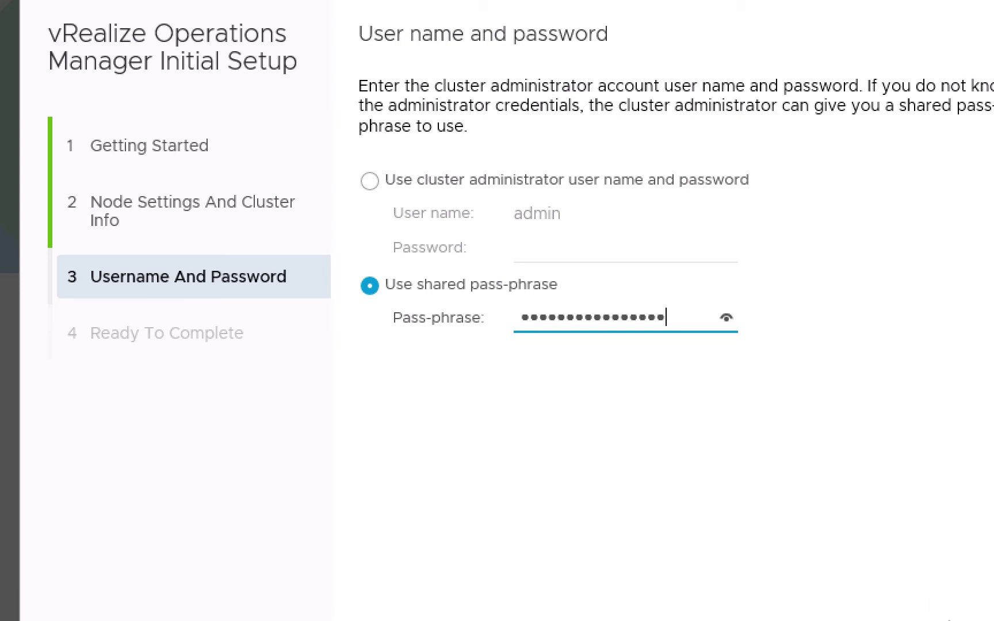
key("Return")
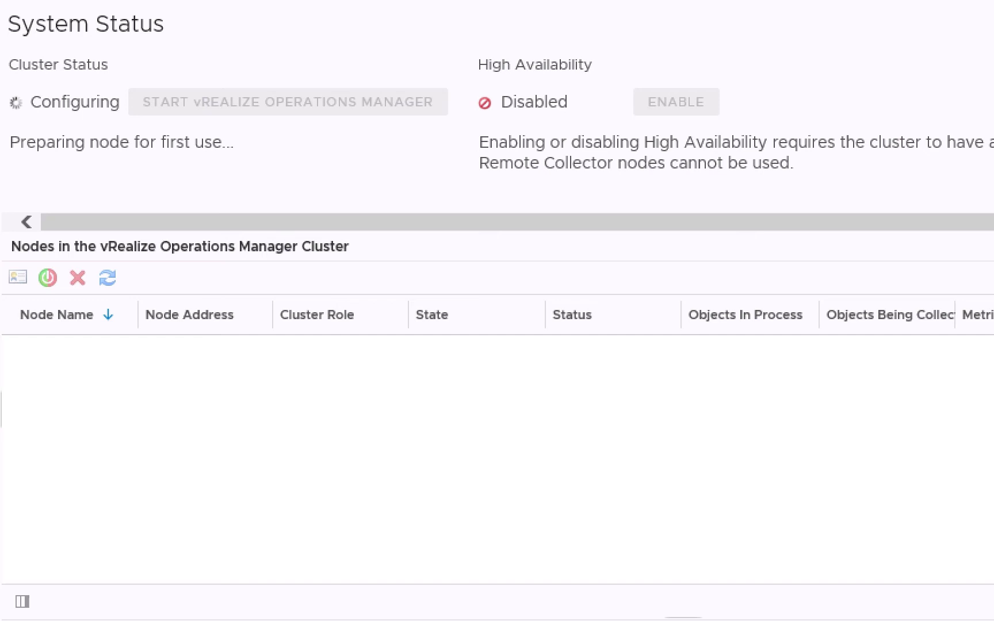
Accept the Security Alert so System Status reloads showing vrops1 and vrops2
key("Return")
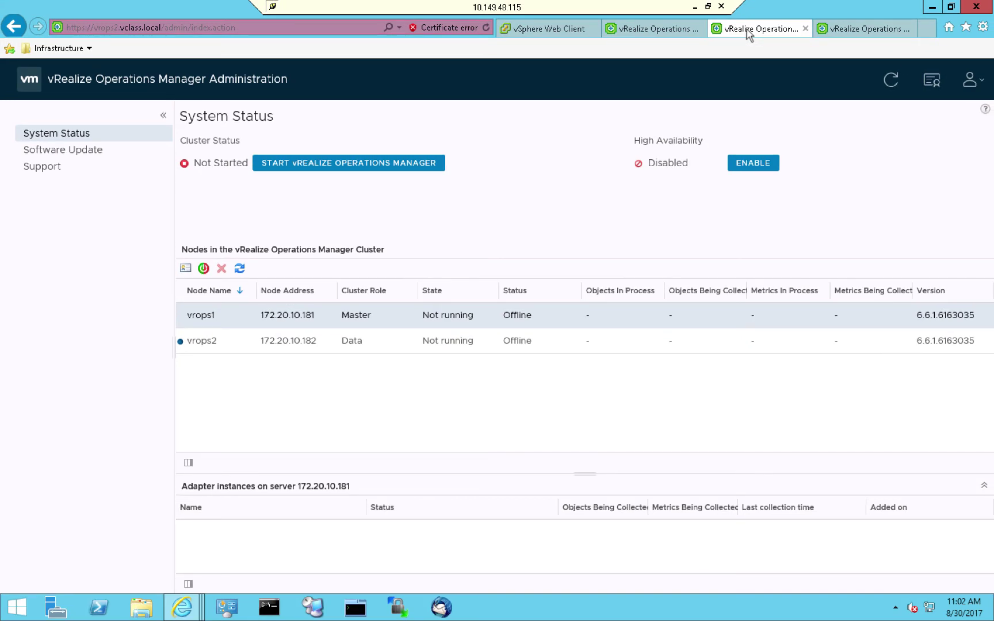
Switch to the vrops3 administration tab to view its System Status page
left_click(844, 32)
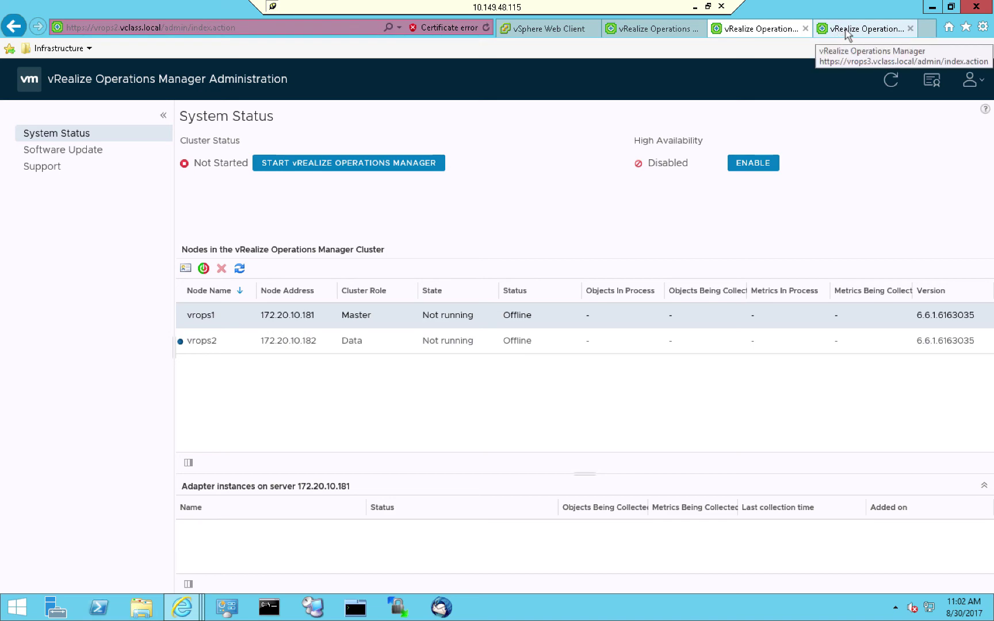